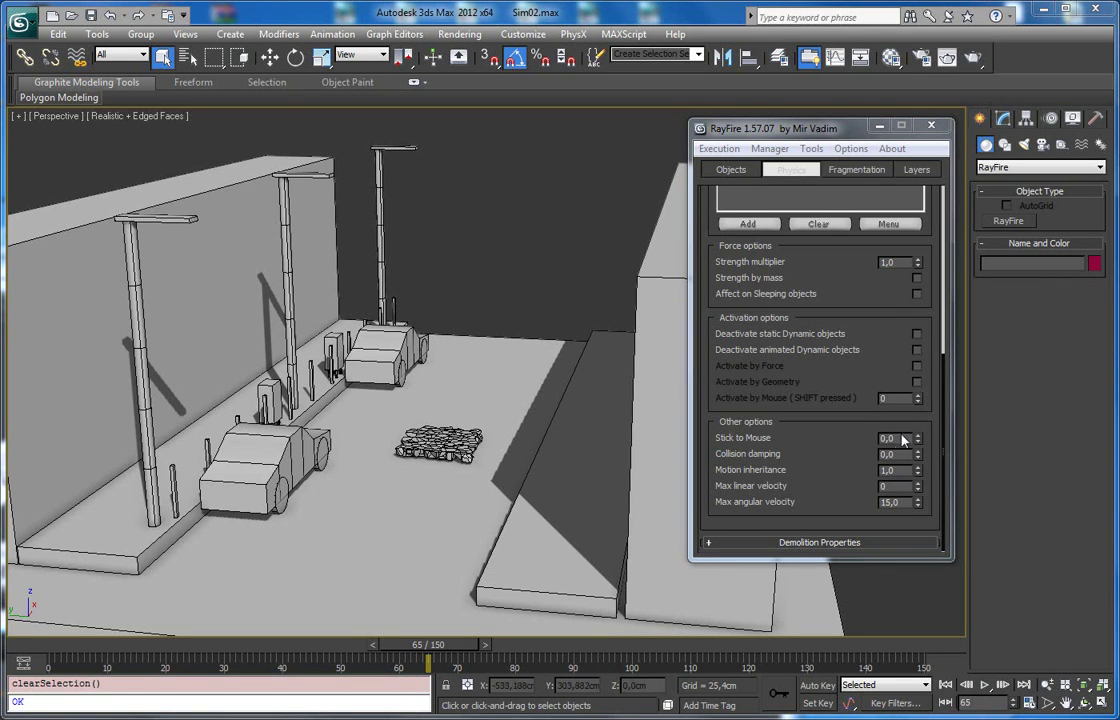
Set the Stick to Mouse strength to 1,0 in the physics options
double_click(897, 437)
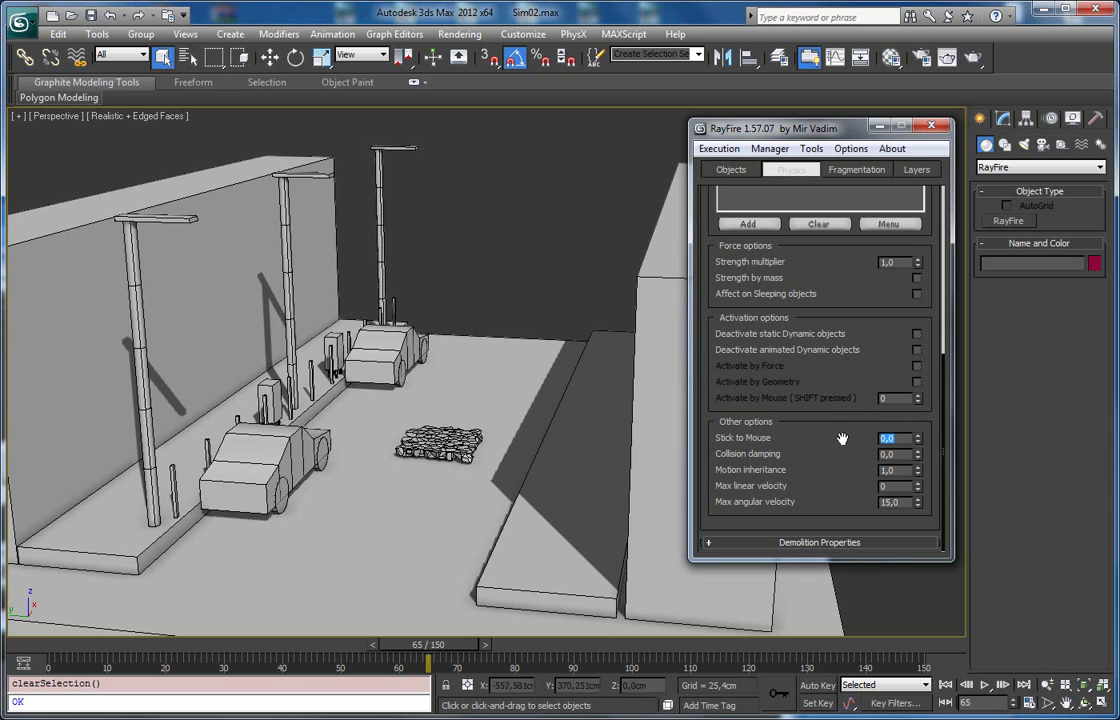
middle_drag(467, 376, 524, 377)
scroll(518, 341, up, 7)
scroll(471, 503, down, 7)
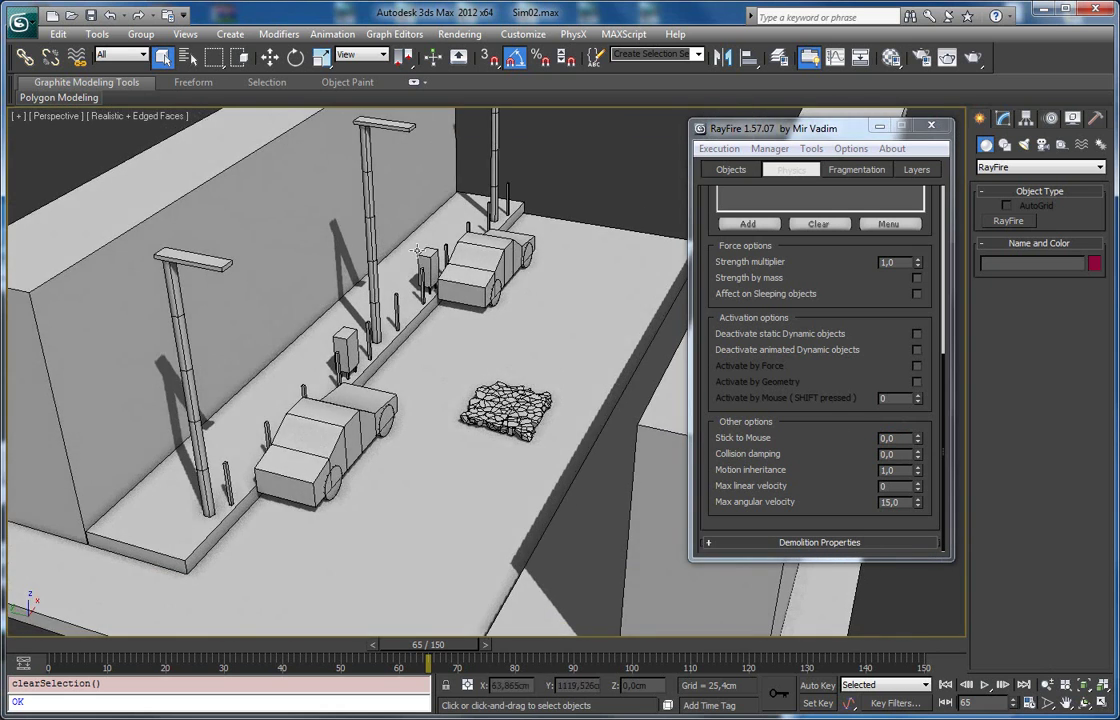
scroll(388, 390, up, 3)
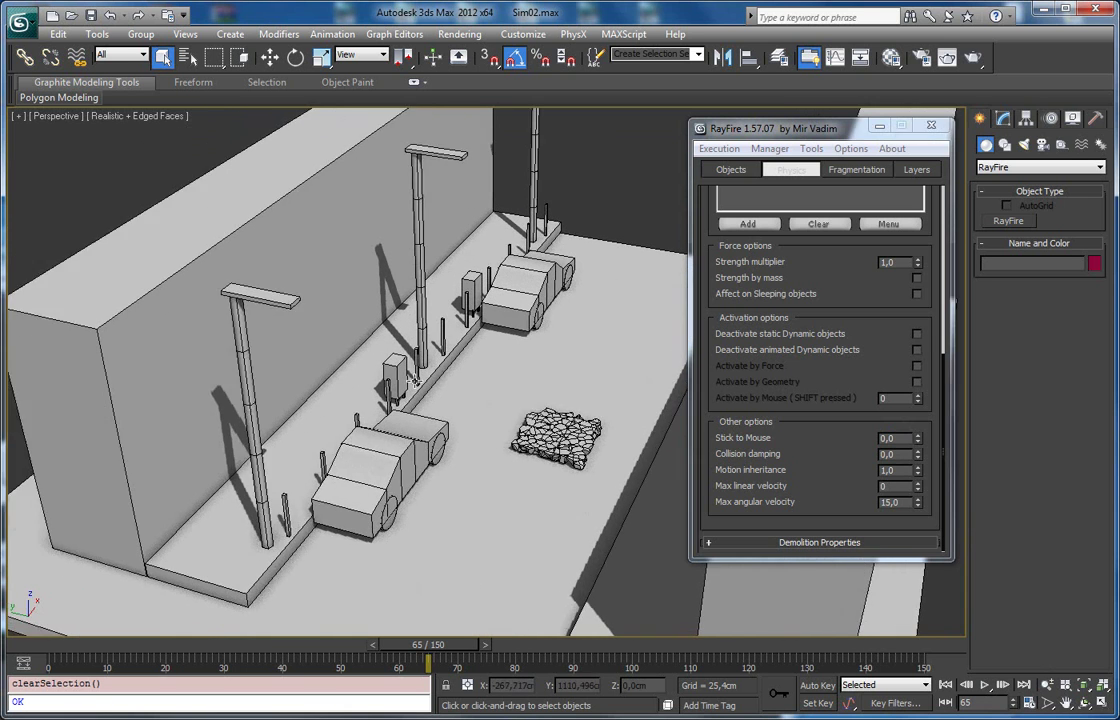
click(901, 437)
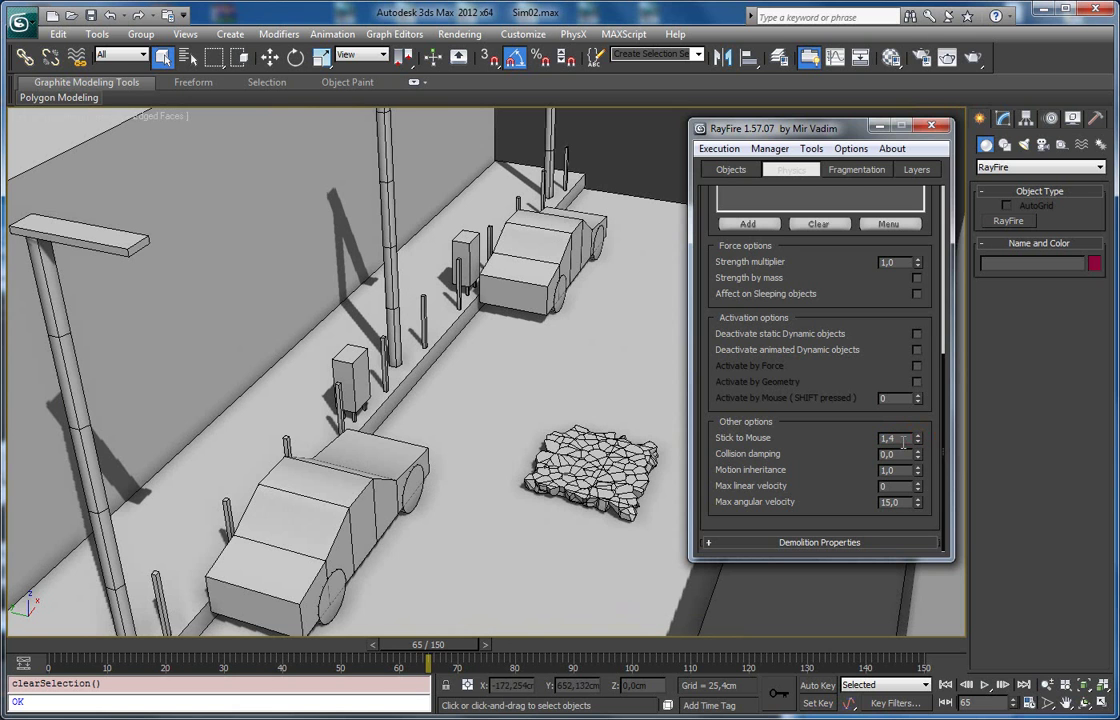
text(1)
key(Return)
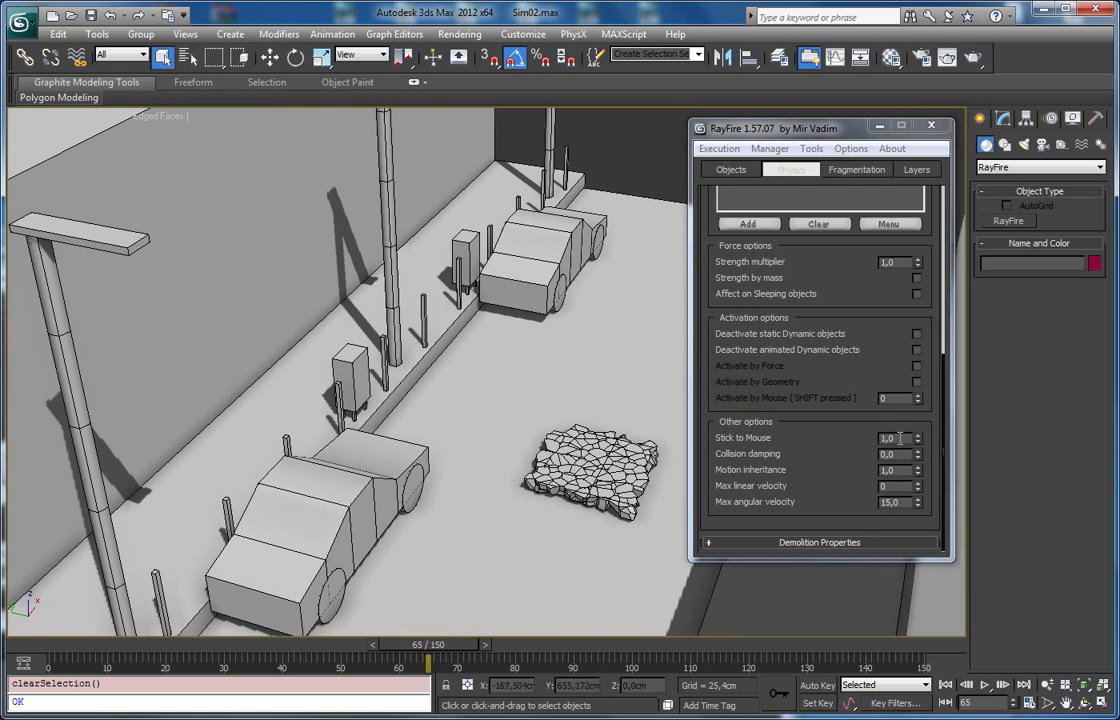
double_click(900, 438)
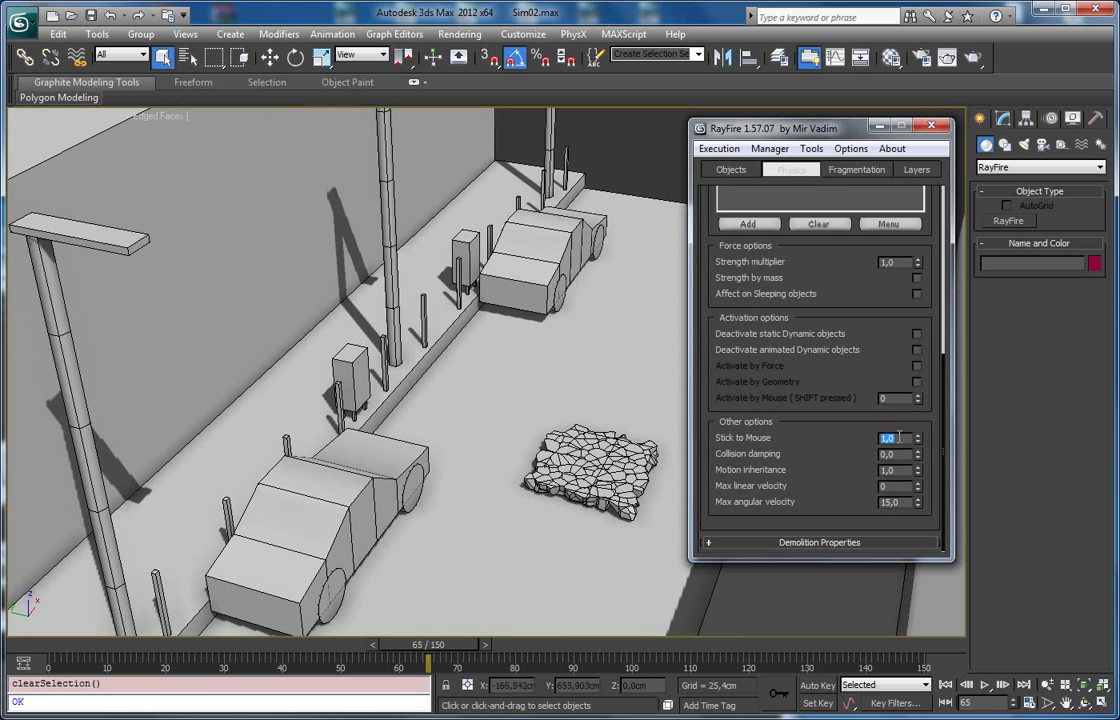
Switch to wireframe, select the ground, buildings, sidewalks, cars and street props, and add them as static and kinematic objects
scroll(505, 370, down, 5)
click(718, 172)
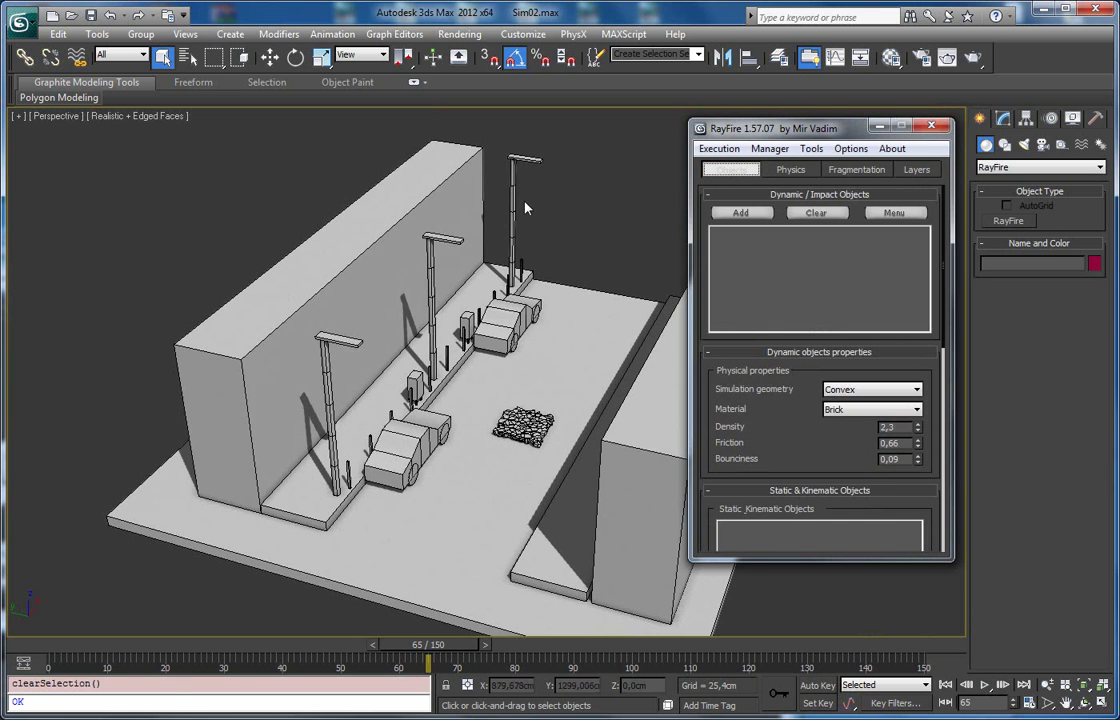
key(F3)
drag(188, 175, 478, 517)
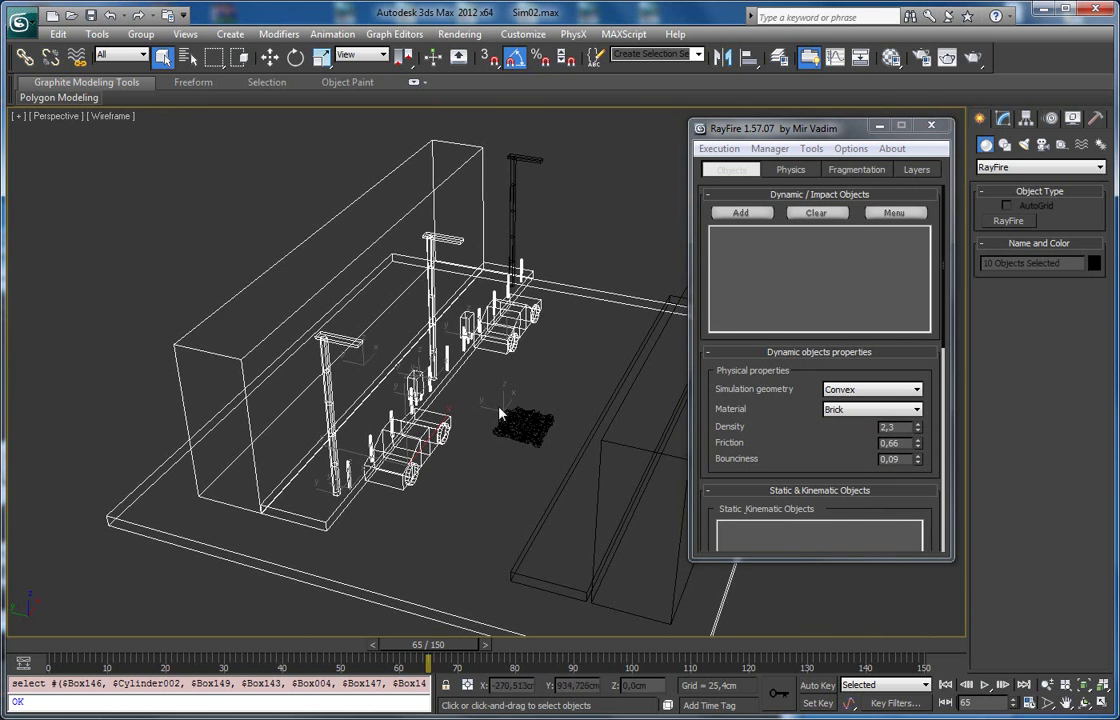
middle_drag(500, 408, 468, 412)
ctrl+drag(537, 225, 474, 325)
middle_drag(488, 315, 419, 309)
ctrl+drag(557, 341, 557, 342)
scroll(533, 386, up, 5)
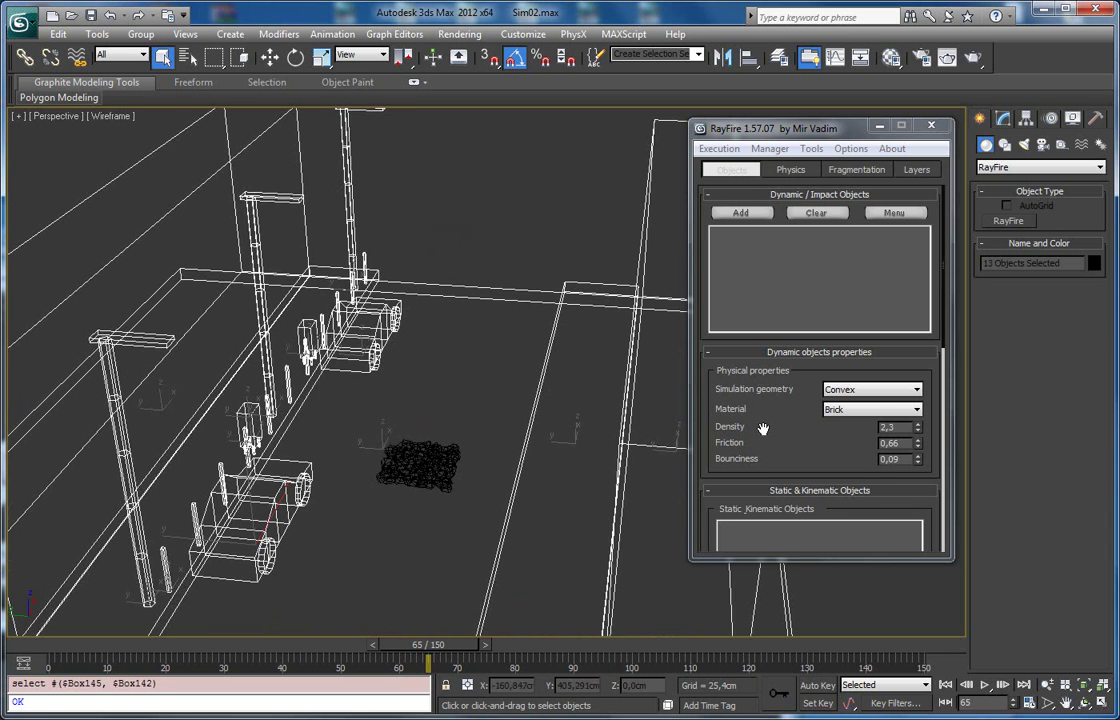
drag(763, 433, 778, 320)
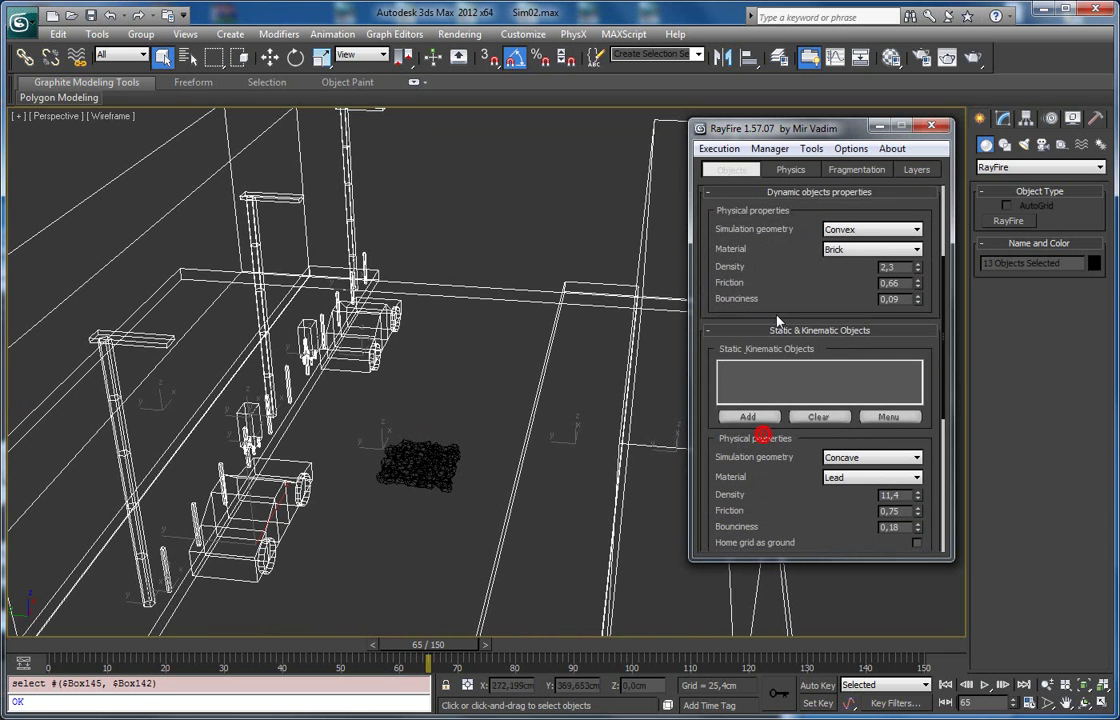
click(755, 418)
click(464, 208)
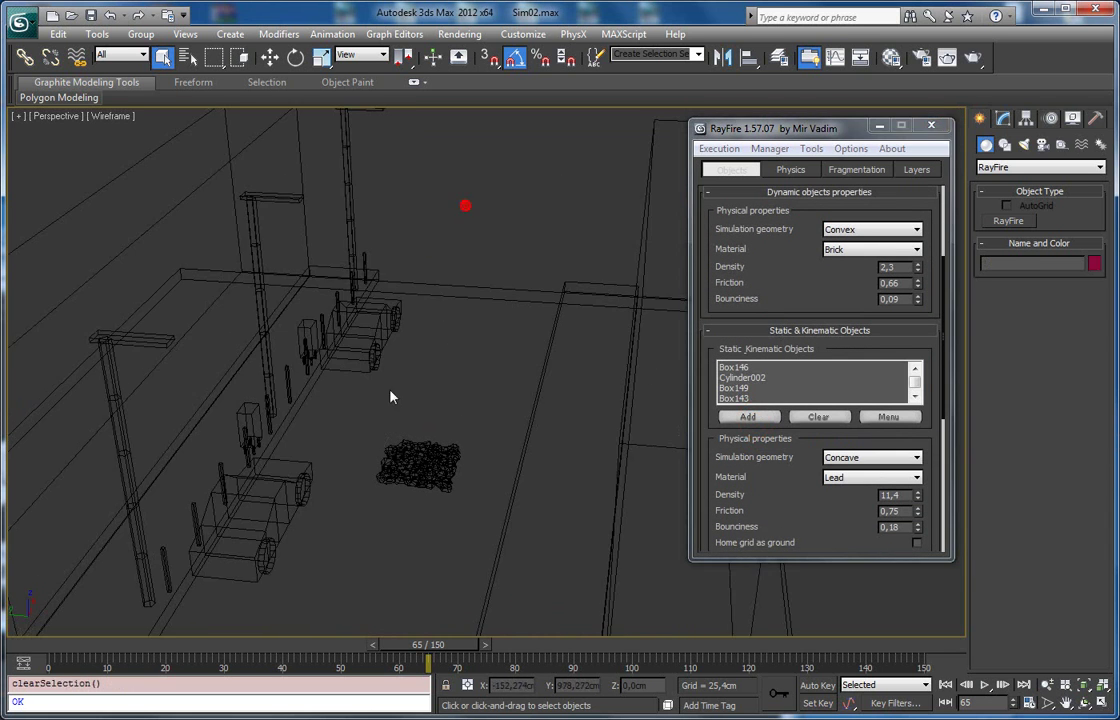
Select all the rubble fragments in the middle of the road and add them as dynamic objects
drag(472, 517, 472, 516)
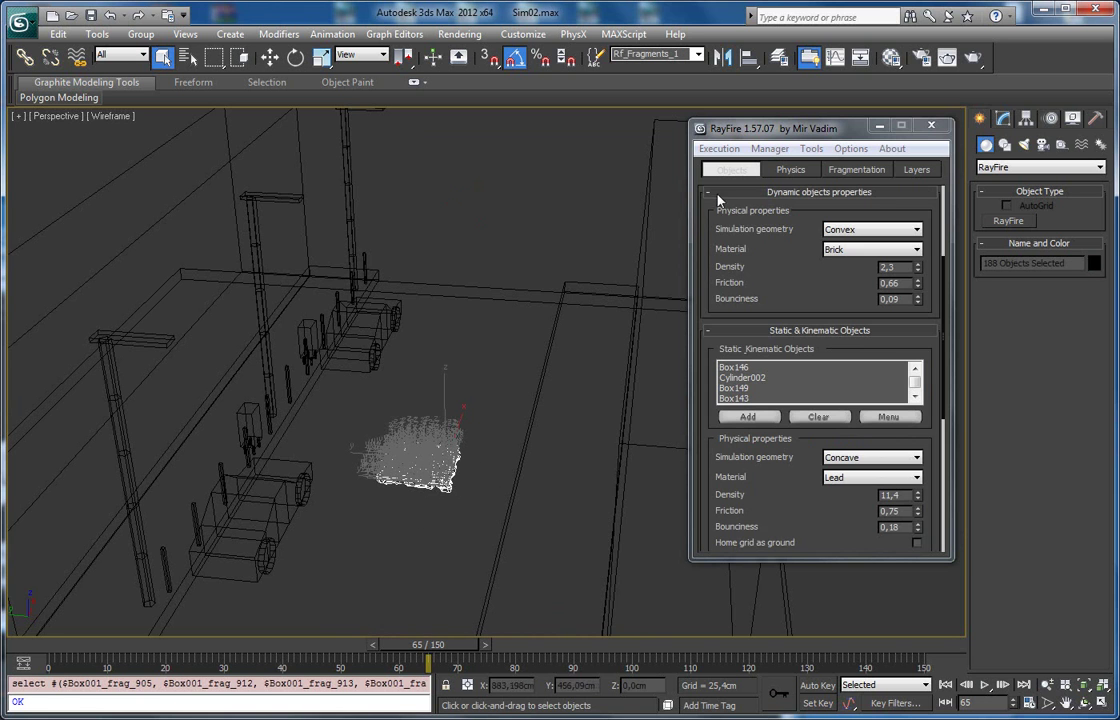
drag(731, 253, 760, 481)
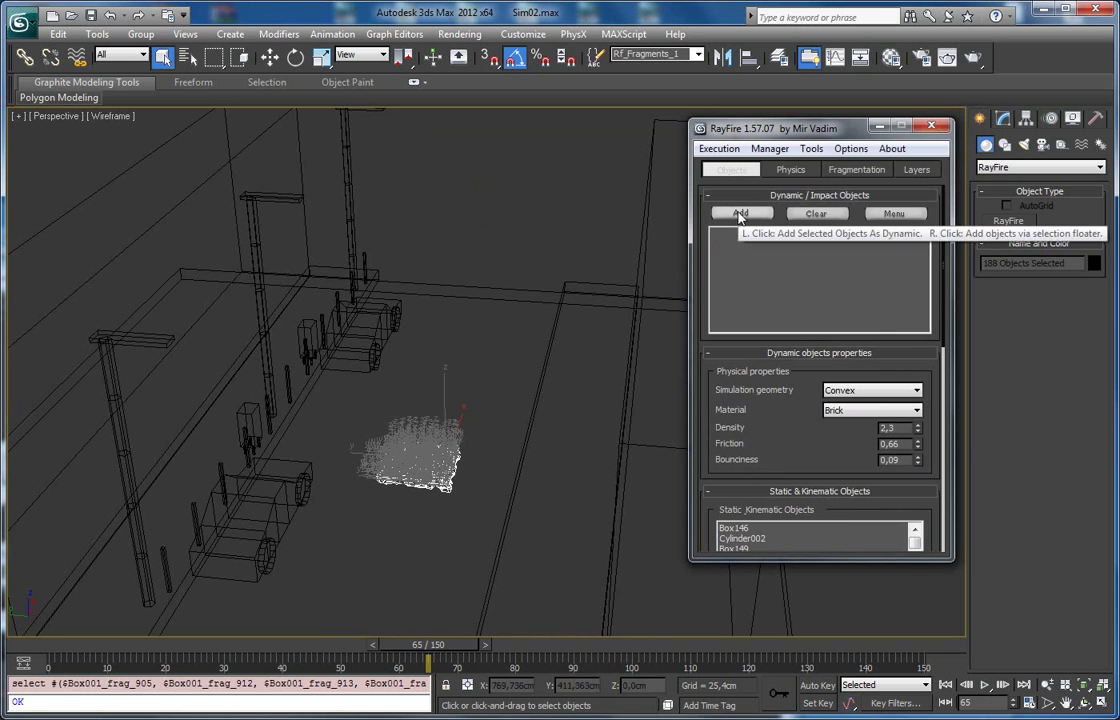
click(740, 213)
click(443, 228)
Select every object in the static and kinematic list and freeze the selection
middle_drag(288, 302, 309, 298)
drag(764, 449, 763, 293)
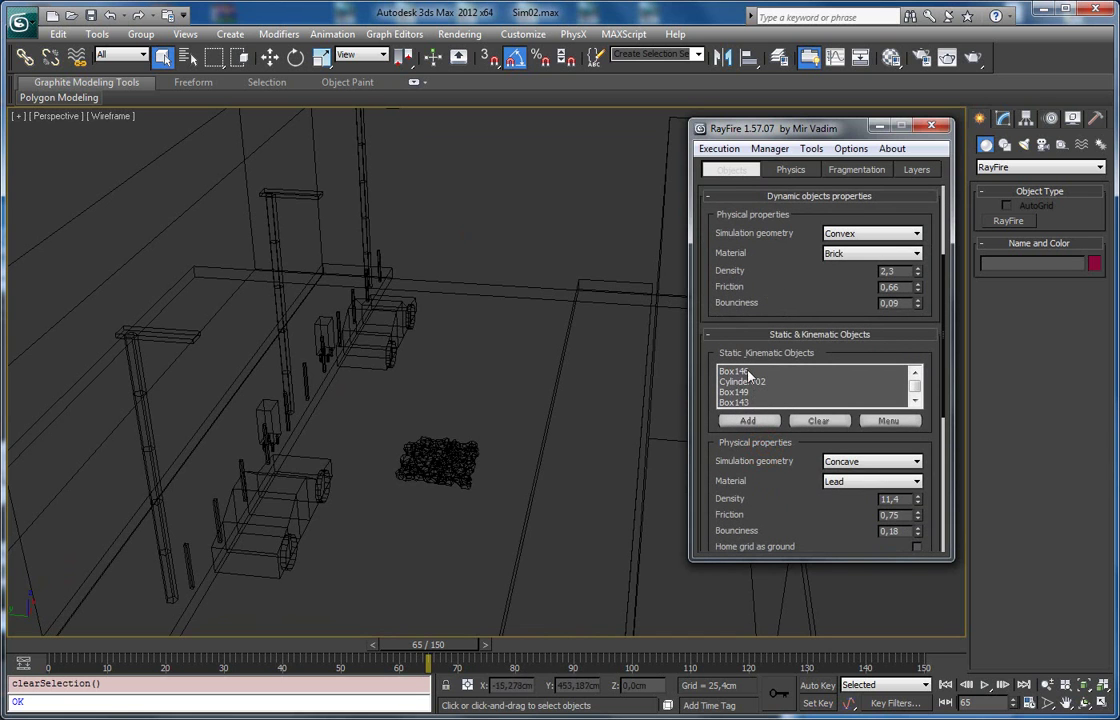
click(885, 422)
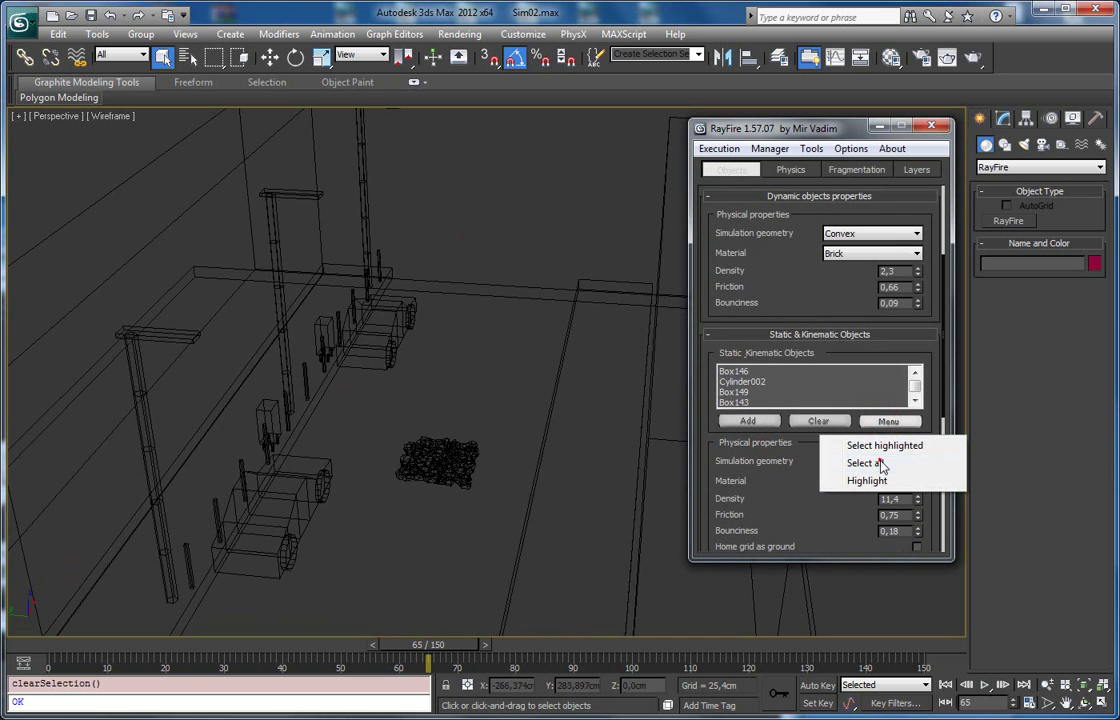
click(881, 465)
alt+middle_drag(625, 450, 552, 367)
right_click(550, 362)
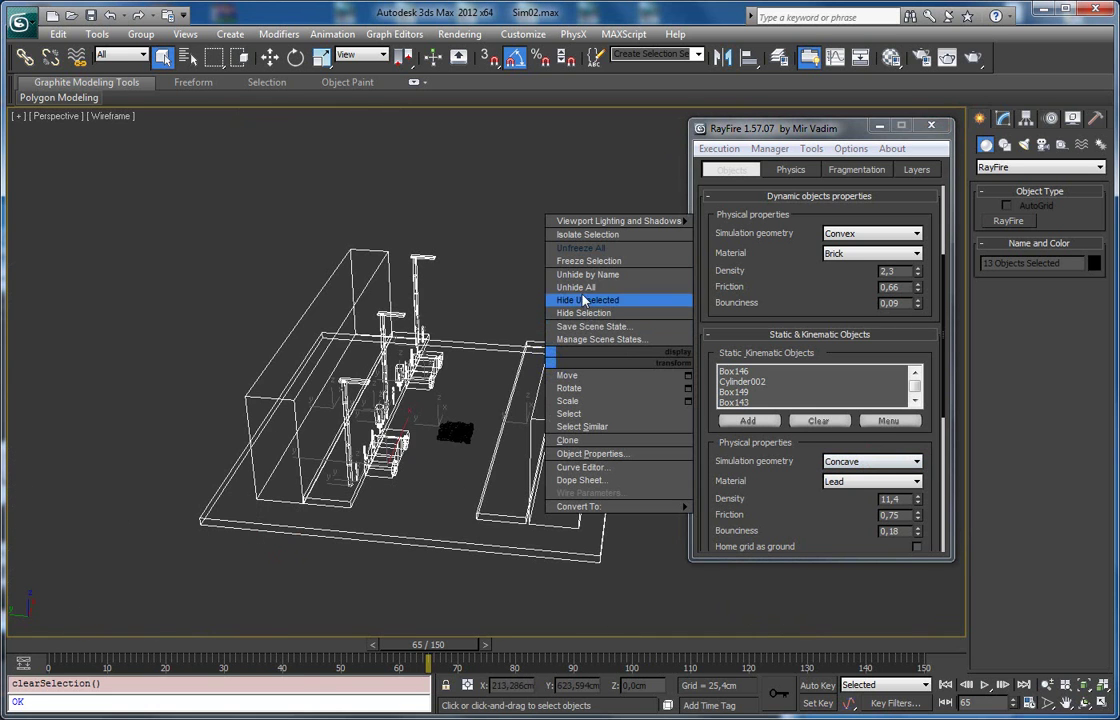
click(576, 262)
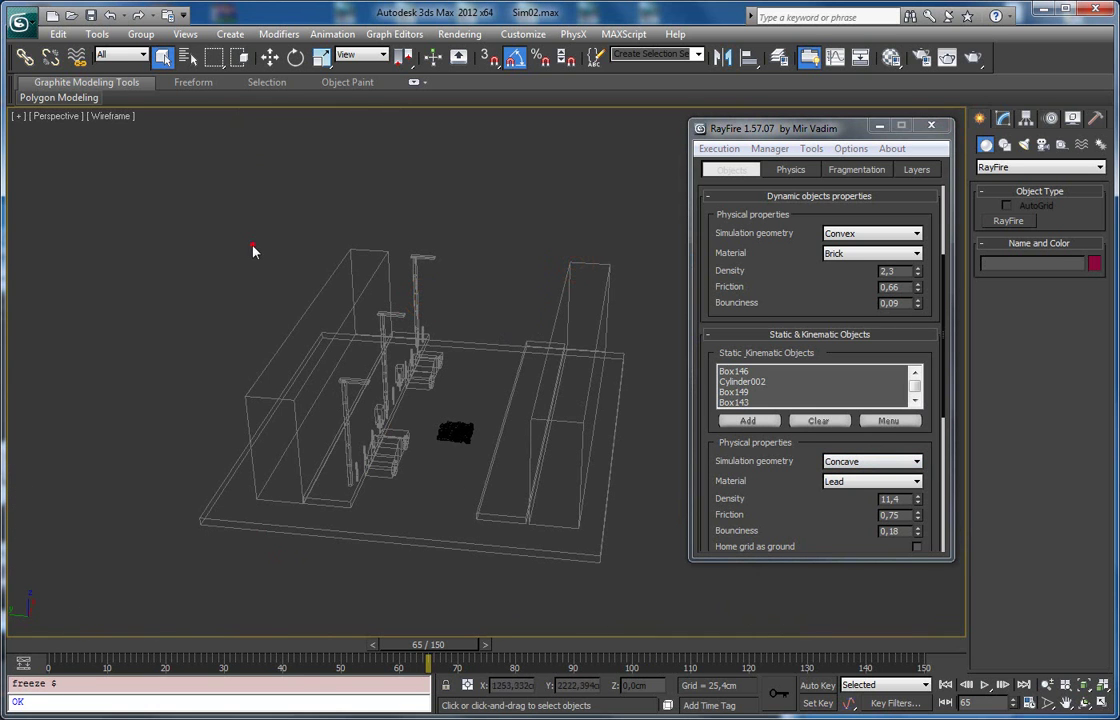
Test window selection around the rubble fragments over the frozen scenery and review the dynamic objects list
scroll(380, 420, up, 5)
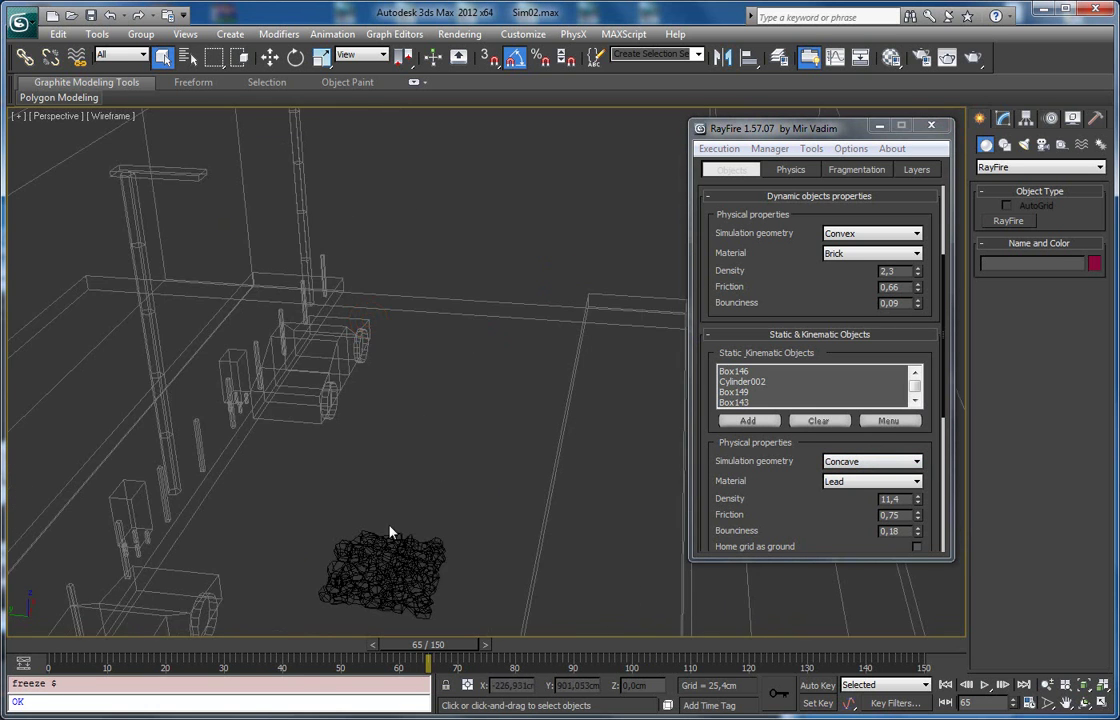
middle_drag(392, 522, 415, 425)
drag(370, 403, 485, 505)
click(239, 350)
drag(210, 305, 598, 590)
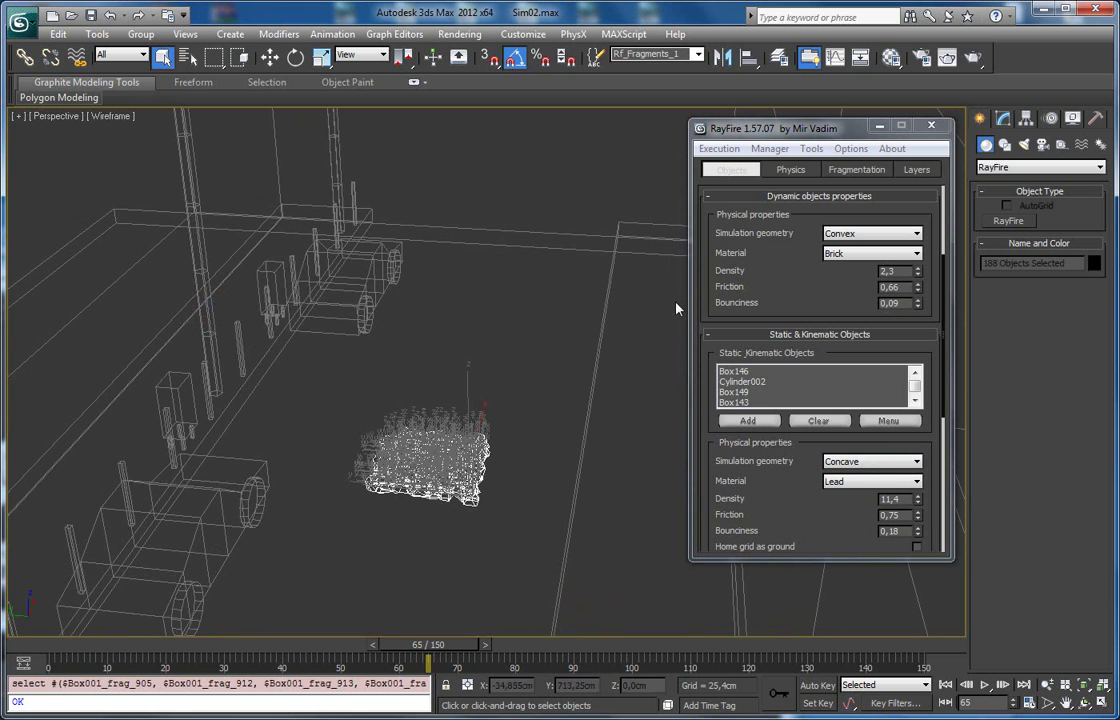
scroll(718, 289, up, 3)
scroll(770, 333, up, 3)
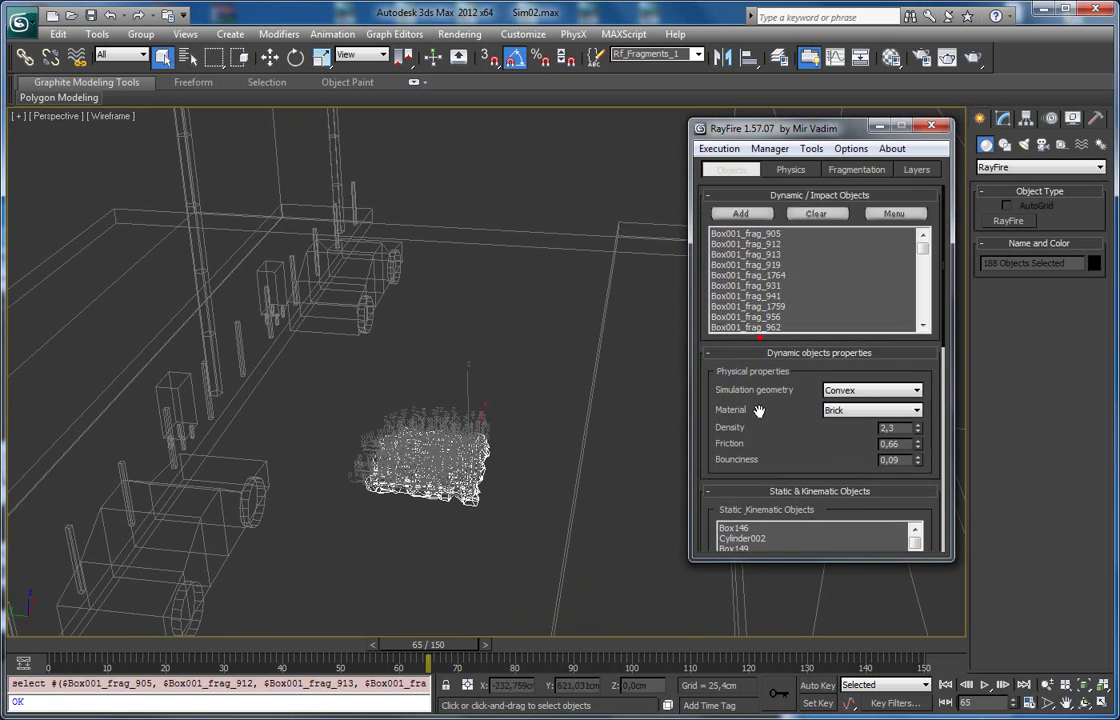
Clear the selection and set the simulation's end frame to 400 in the physical options
click(782, 172)
click(518, 170)
scroll(800, 287, up, 3)
drag(800, 287, 796, 331)
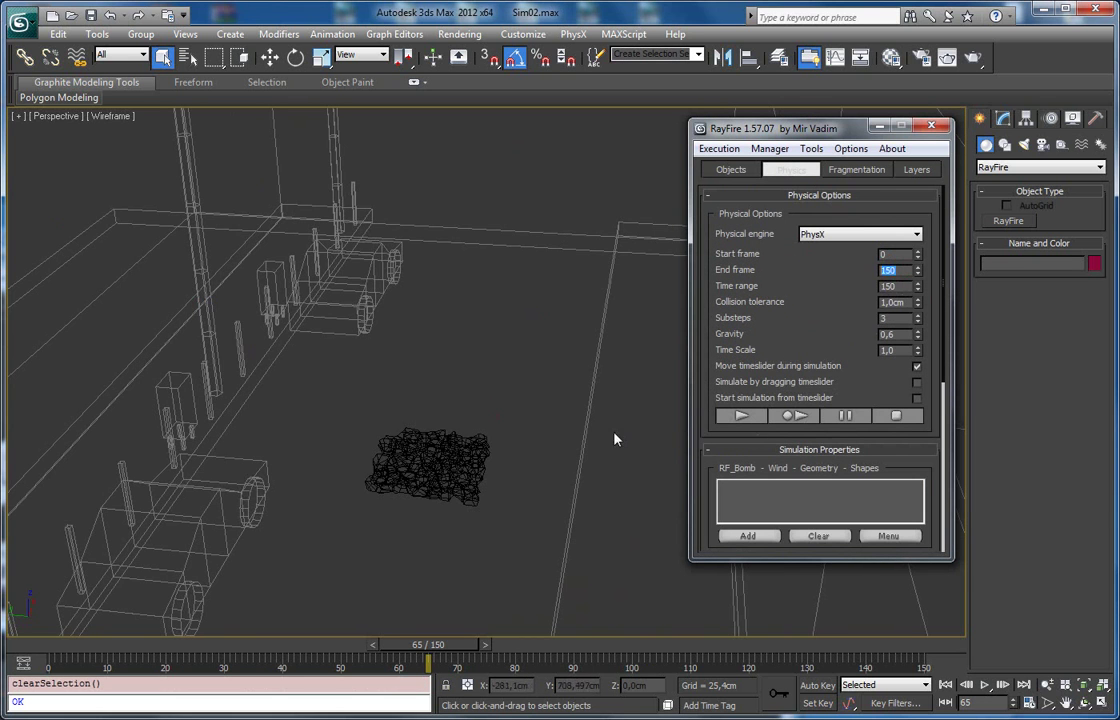
alt+middle_drag(511, 436, 460, 300)
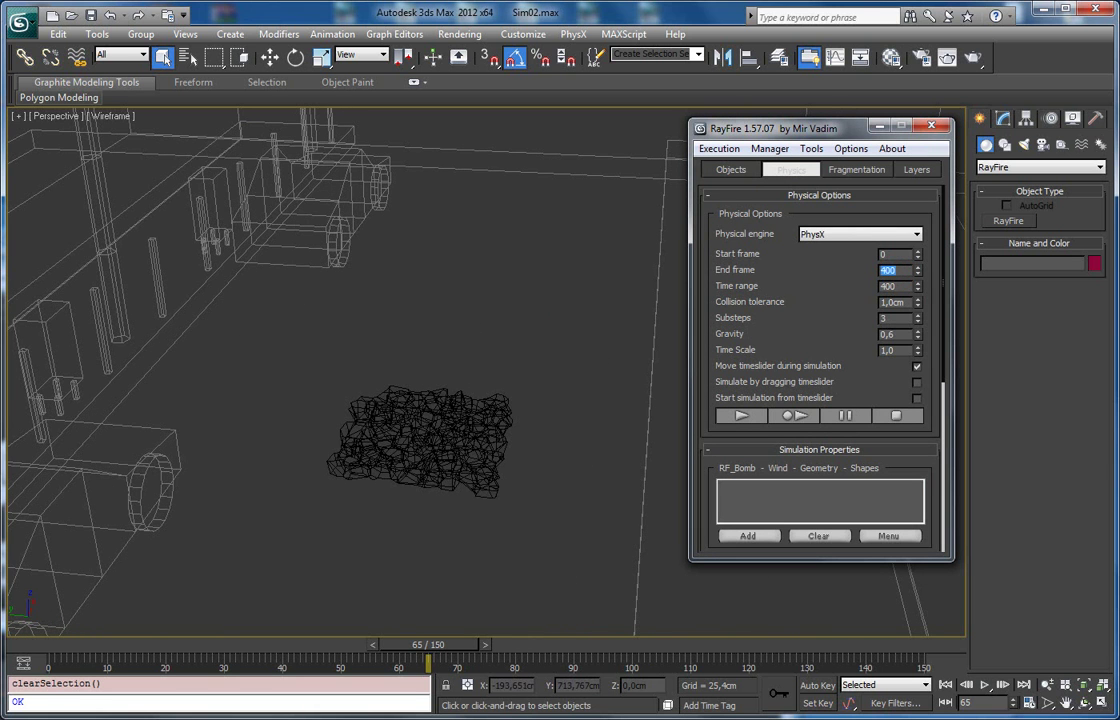
Return the viewport to shaded display with a close view of the rubble and start the PhysX simulation preview
scroll(550, 316, up, 2)
alt+middle_drag(434, 422, 482, 408)
scroll(488, 406, down, 1)
key(F3)
key(F4)
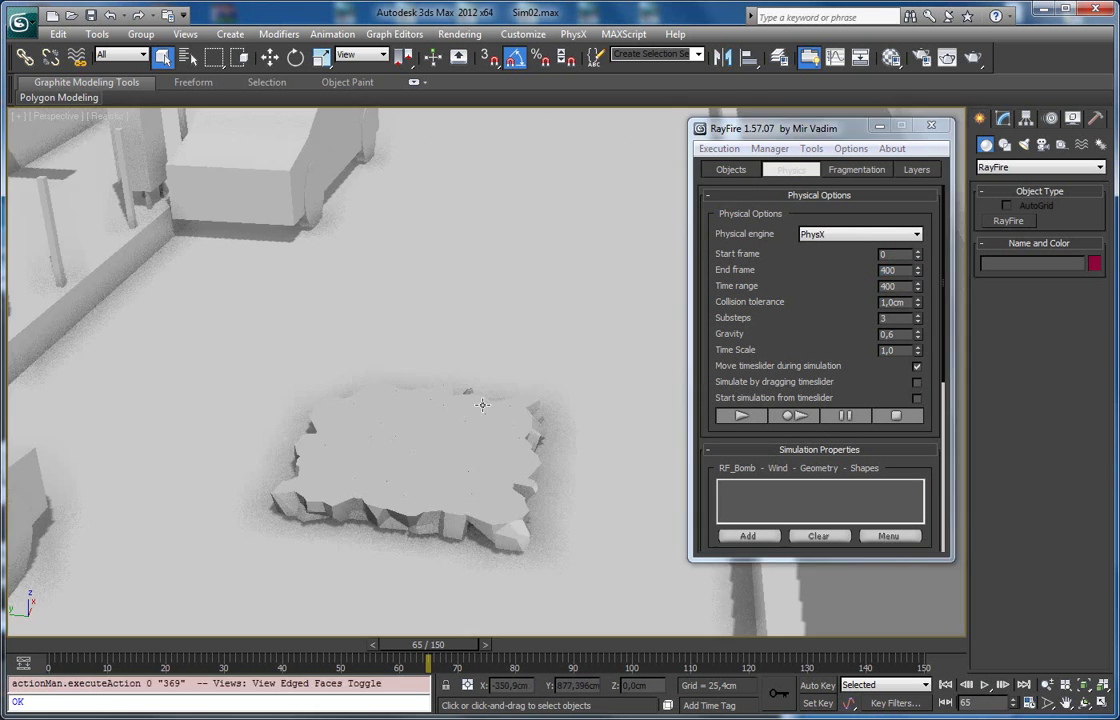
click(738, 416)
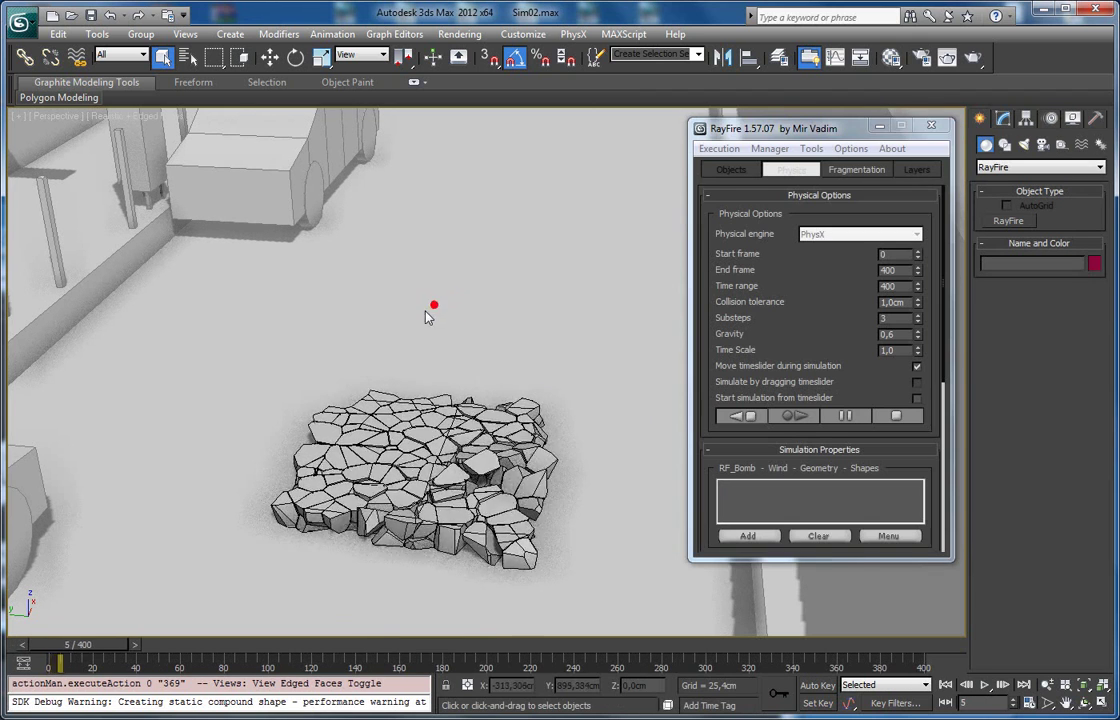
Pull one fragment from the rubble's outer edge toward the sidewalk with the mouse and release it by deselecting
alt+middle_drag(425, 317, 457, 405)
scroll(298, 447, up, 3)
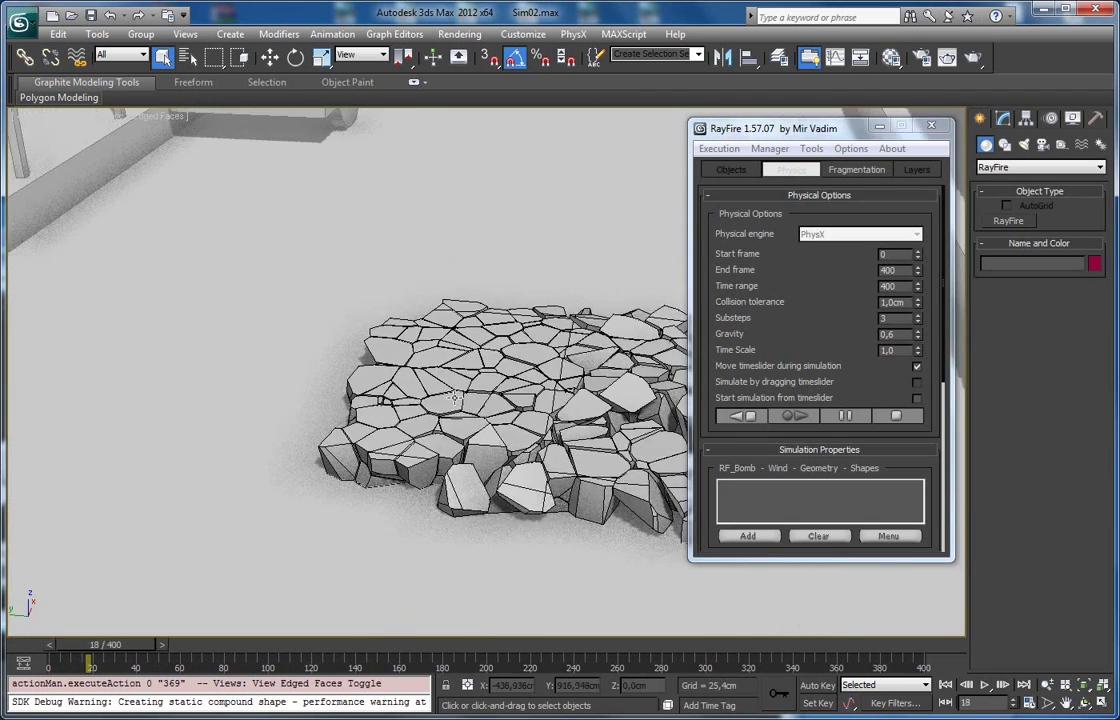
click(328, 432)
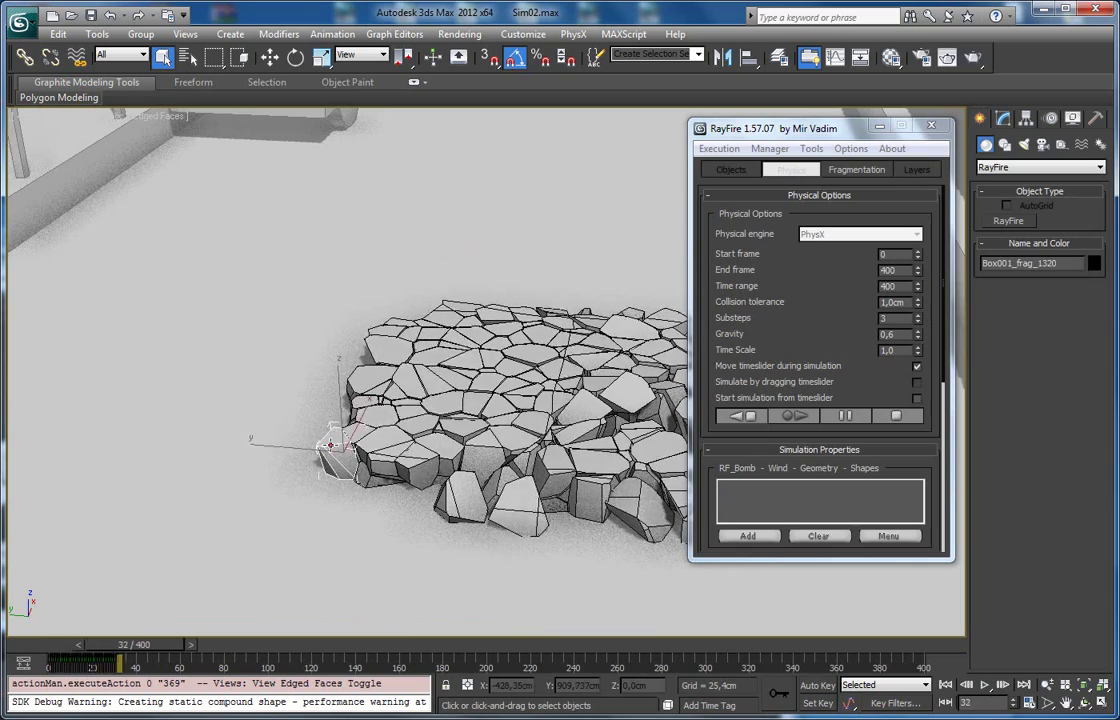
key(i)
click(308, 272)
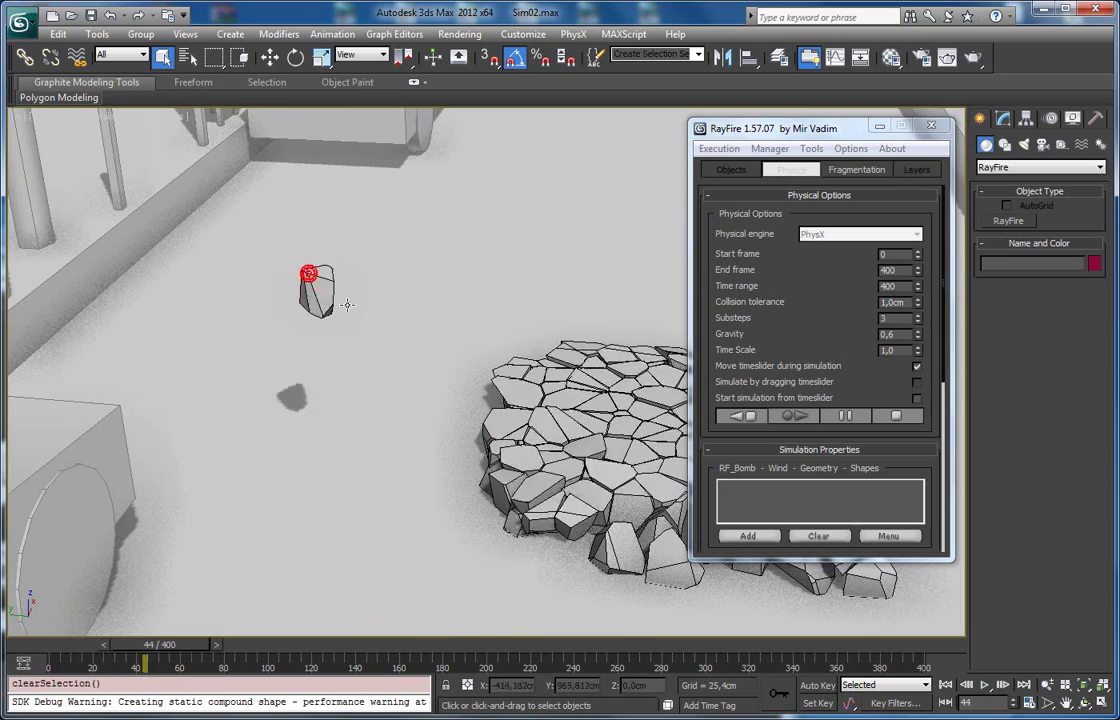
Pick further fragments from the rubble one after another and toss them across the road during the simulation
drag(512, 388, 380, 330)
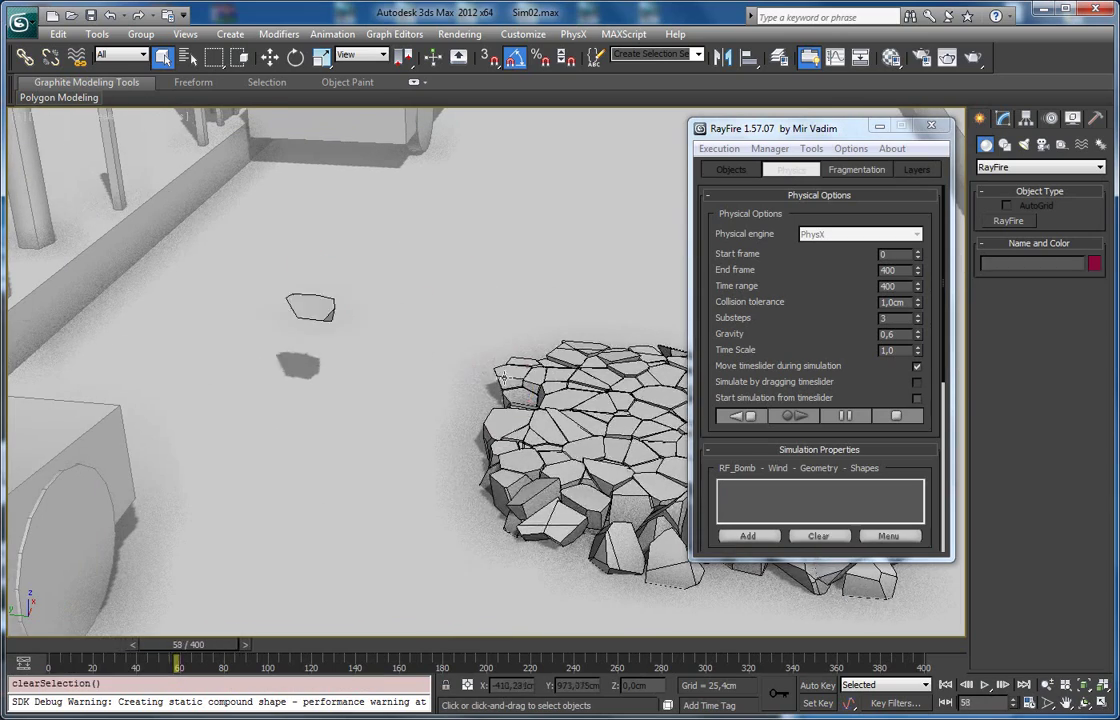
mouse_move(510, 377)
mouse_down()
mouse_move(405, 248)
mouse_move(282, 271)
mouse_move(463, 246)
mouse_move(228, 268)
mouse_move(345, 268)
mouse_move(290, 368)
mouse_move(440, 365)
mouse_move(690, 407)
mouse_move(772, 396)
mouse_move(650, 390)
mouse_up()
middle_drag(620, 386, 460, 382)
mouse_move(412, 370)
mouse_down()
mouse_move(465, 220)
mouse_move(292, 295)
mouse_up()
middle_drag(292, 290, 403, 310)
click(310, 234)
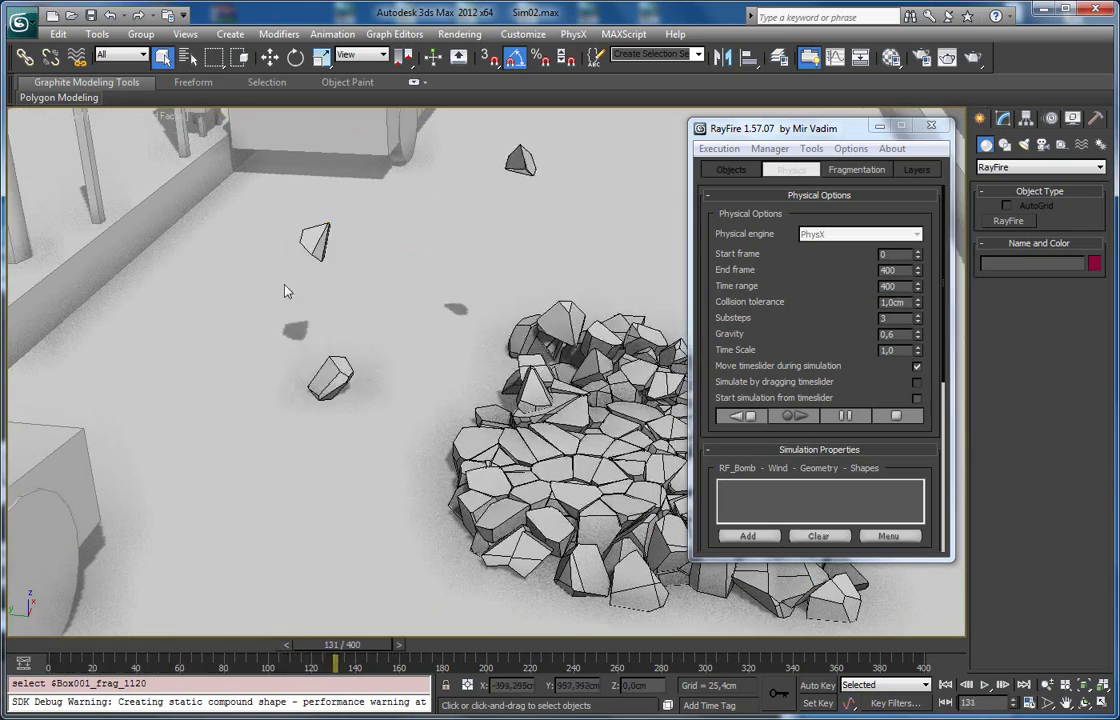
Window-select a large group of rubble fragments, lift it as a ball, hide the selection brackets, and deselect to drop it
middle_drag(140, 242, 190, 348)
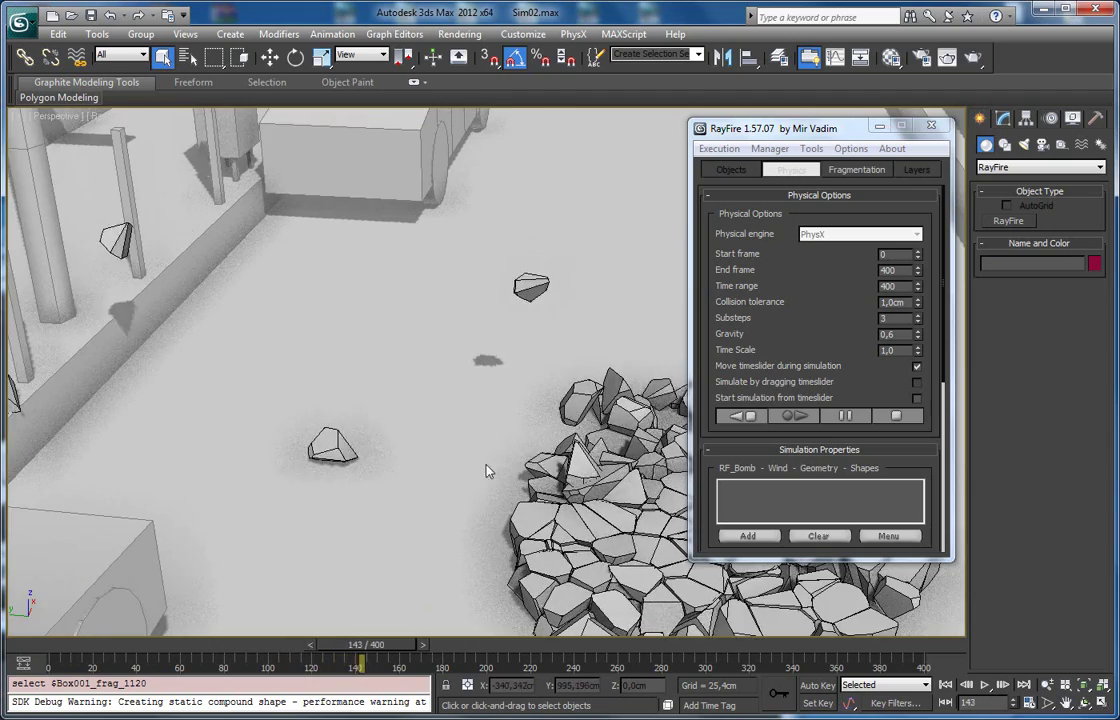
middle_drag(490, 467, 435, 365)
drag(411, 268, 635, 543)
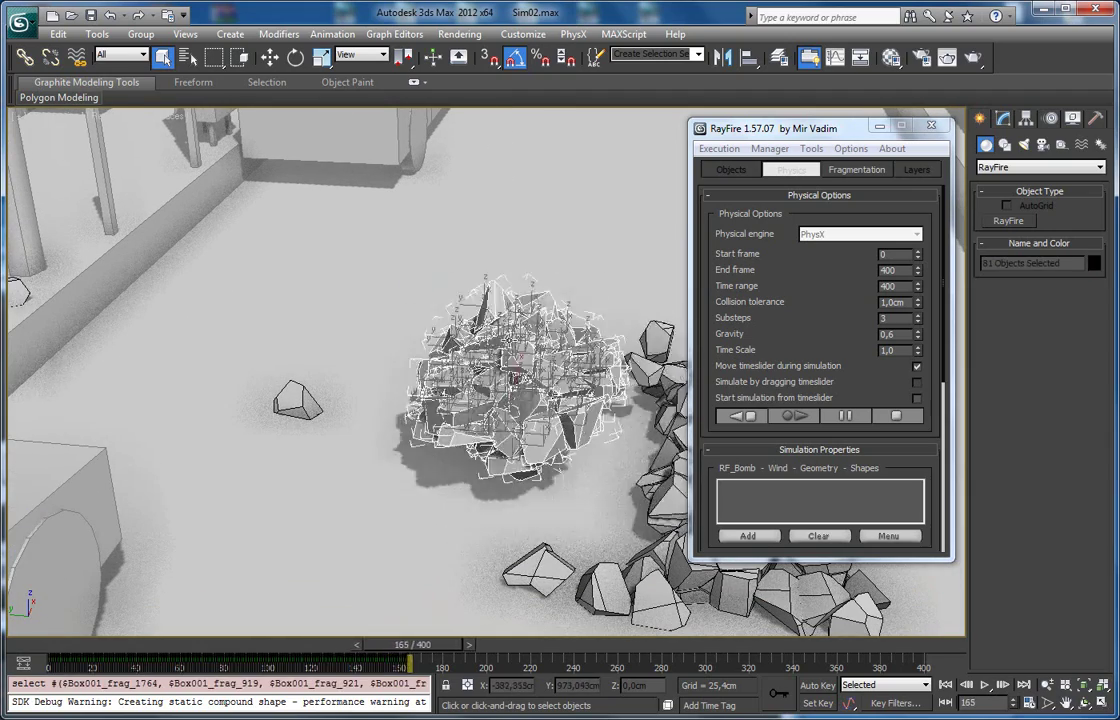
key(j)
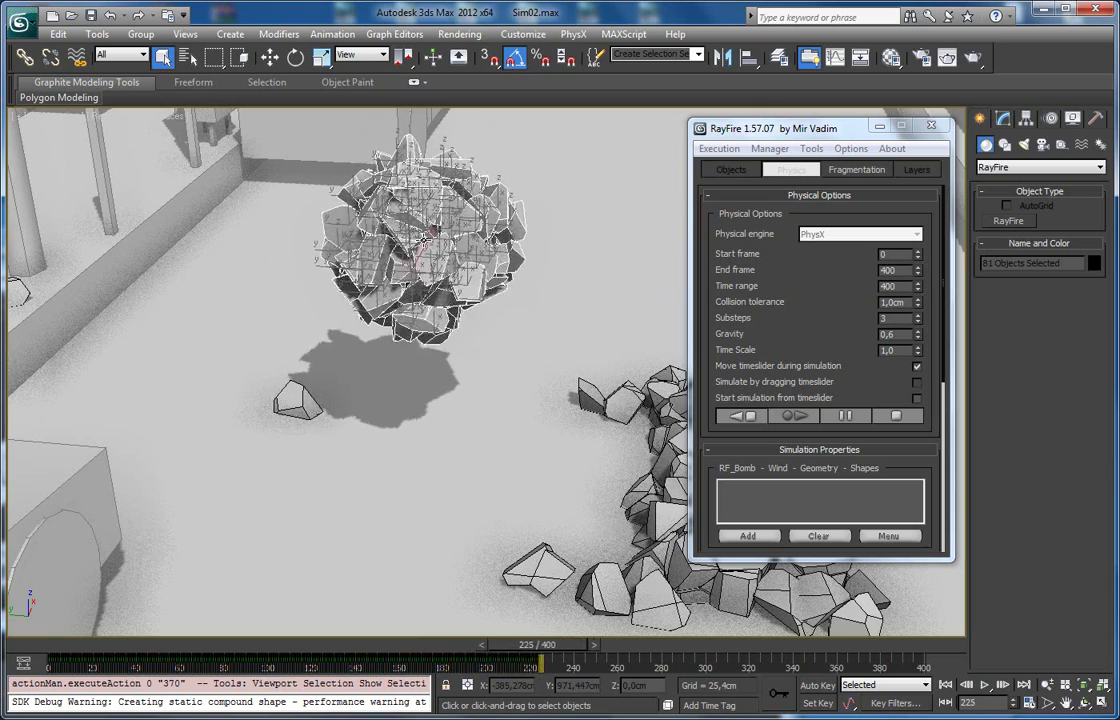
key(ctrl+d)
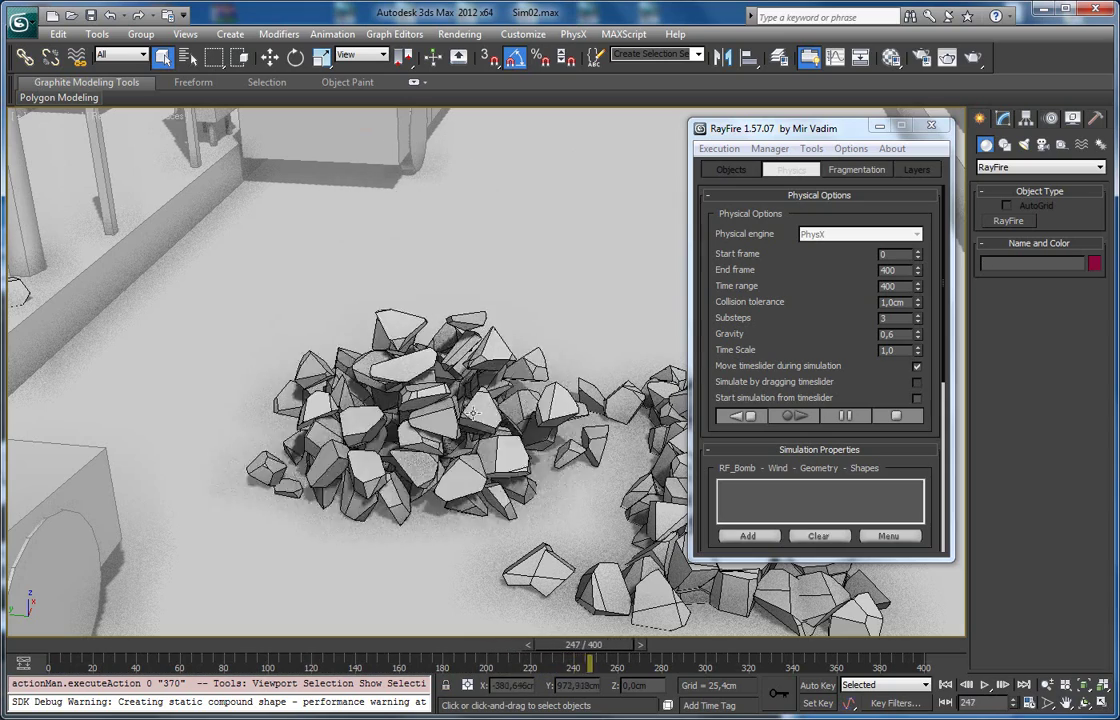
Select a single fragment near the dropped pile, carry it with the mouse toward the sidewalk, and deselect it
middle_drag(282, 218, 437, 472)
click(436, 470)
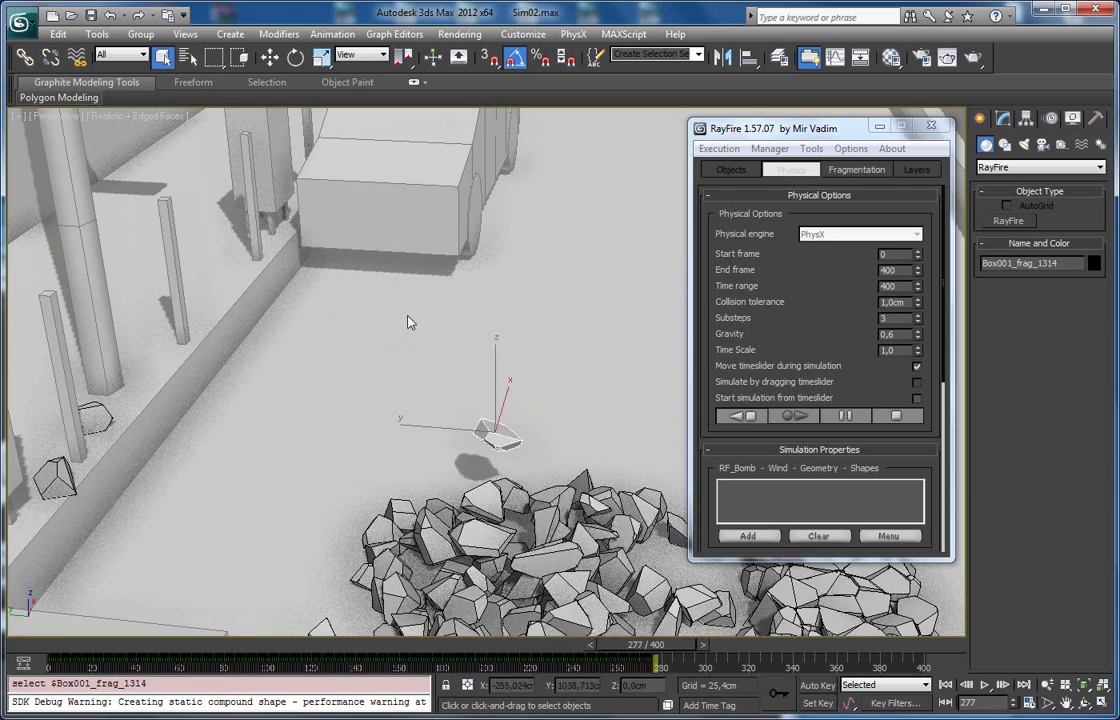
click(361, 349)
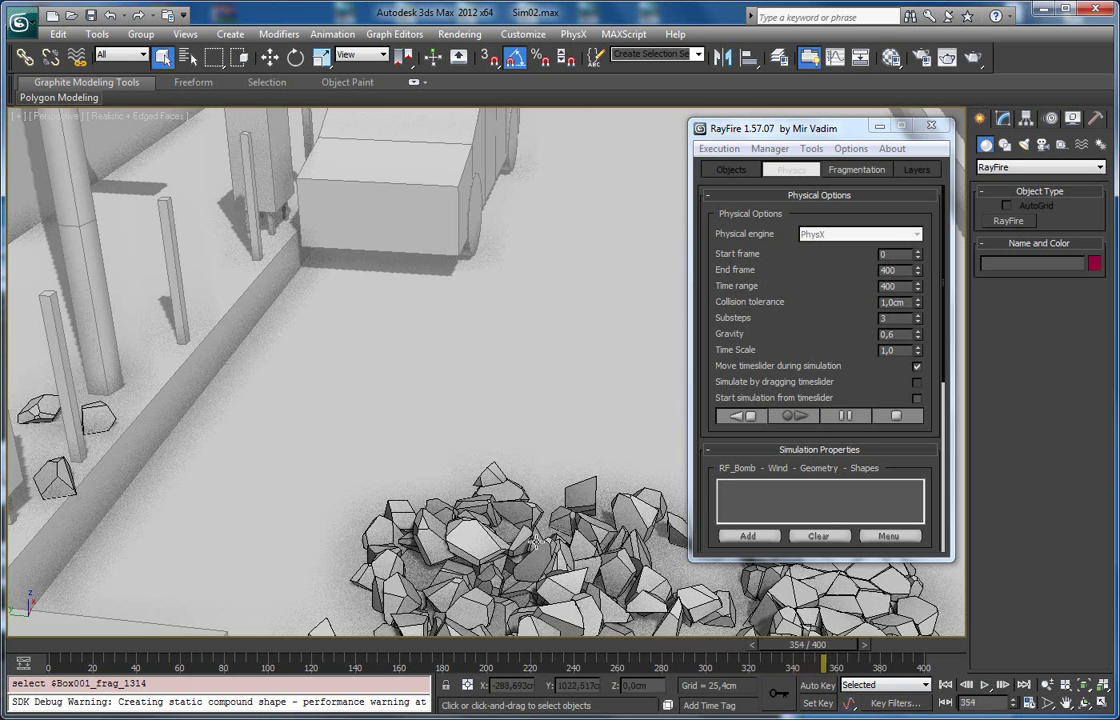
Turn off moving the timeslider during simulation and start the PhysX preview simulation
middle_drag(537, 535, 455, 377)
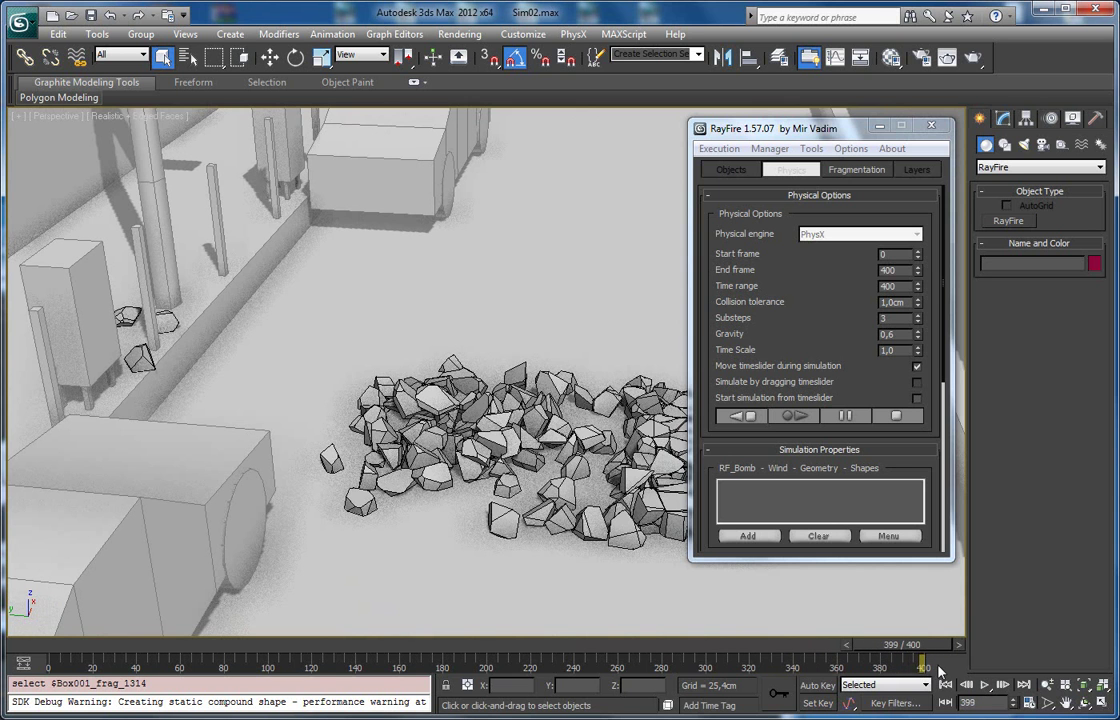
middle_drag(500, 457, 430, 468)
scroll(430, 468, up, 3)
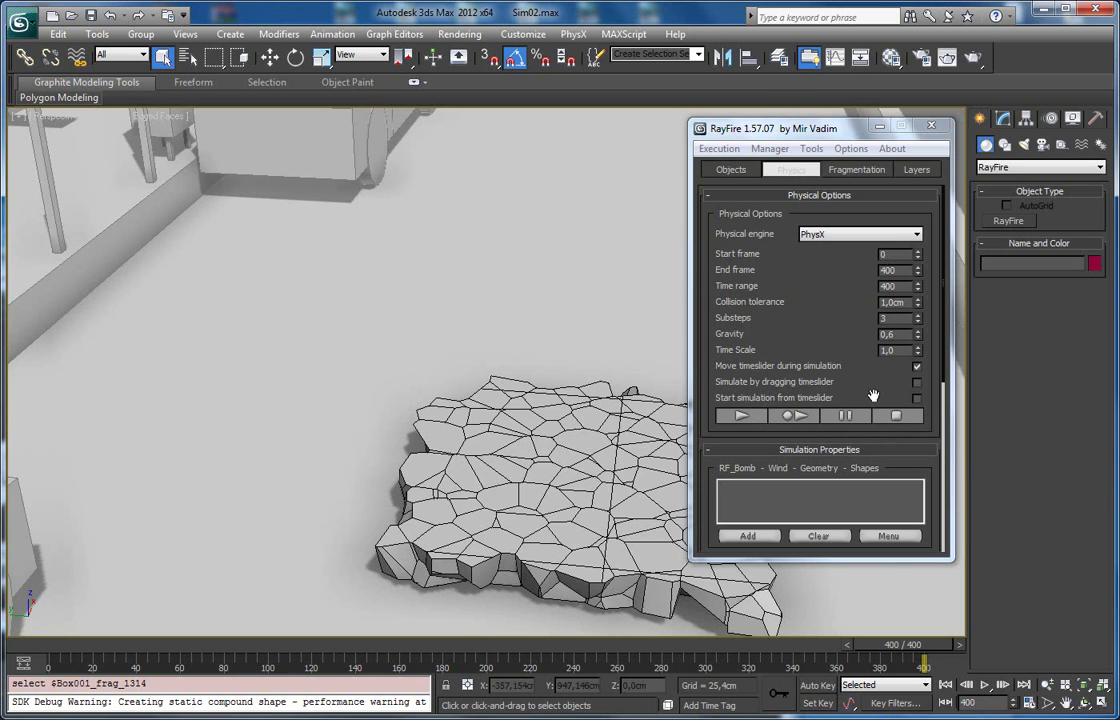
click(917, 367)
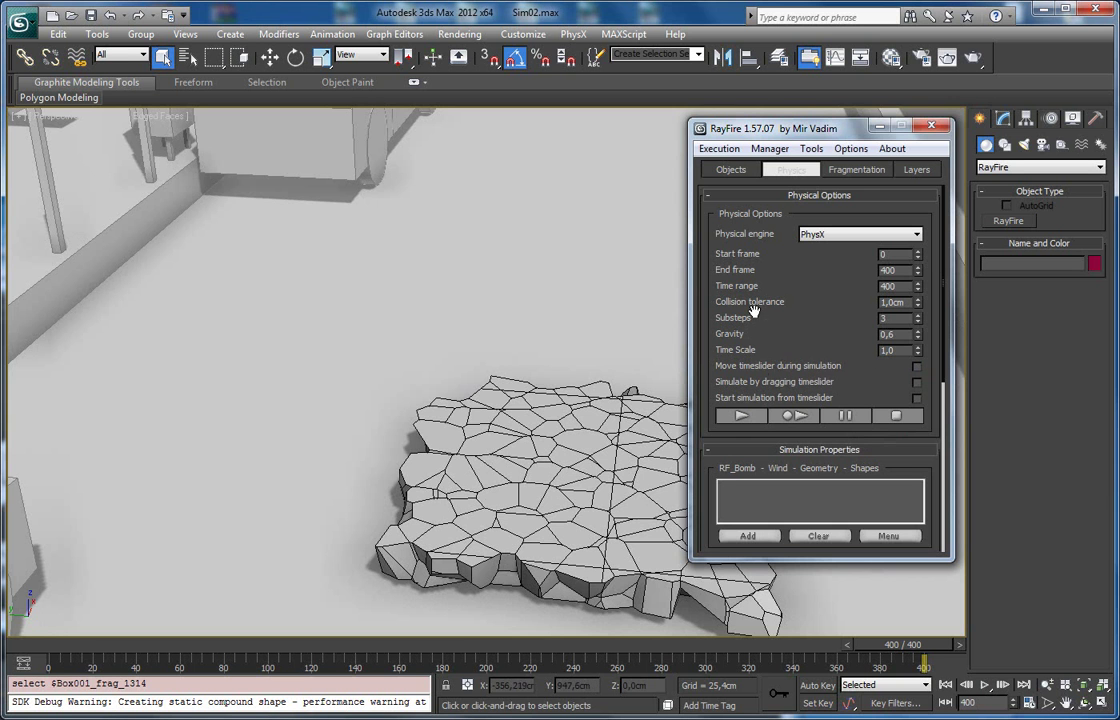
click(746, 417)
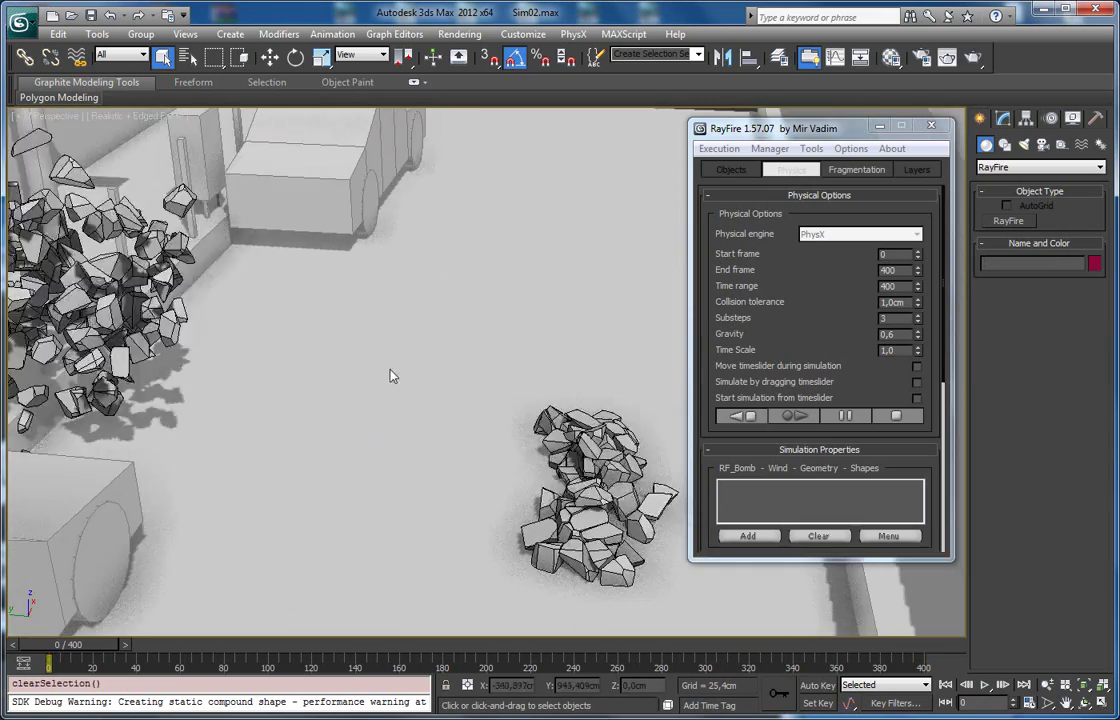
Window-select the remaining fragments on the road, throw them onto the sidewalk behind the parked car, and deselect them
drag(392, 352, 692, 620)
click(238, 352)
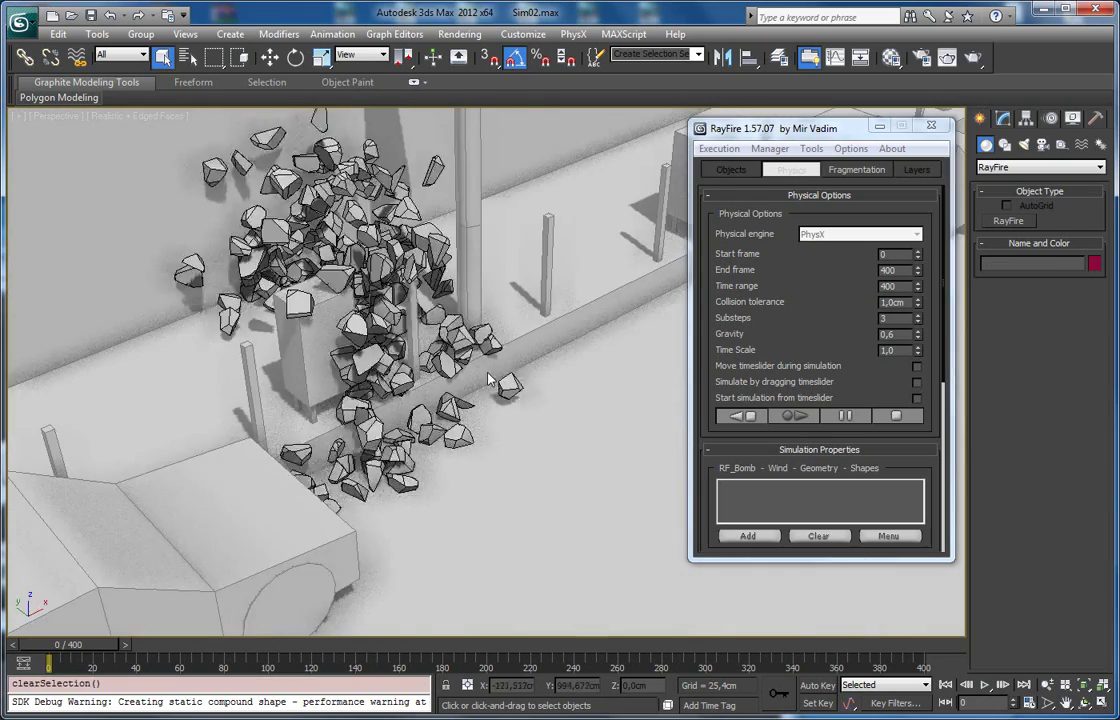
middle_drag(488, 379, 370, 551)
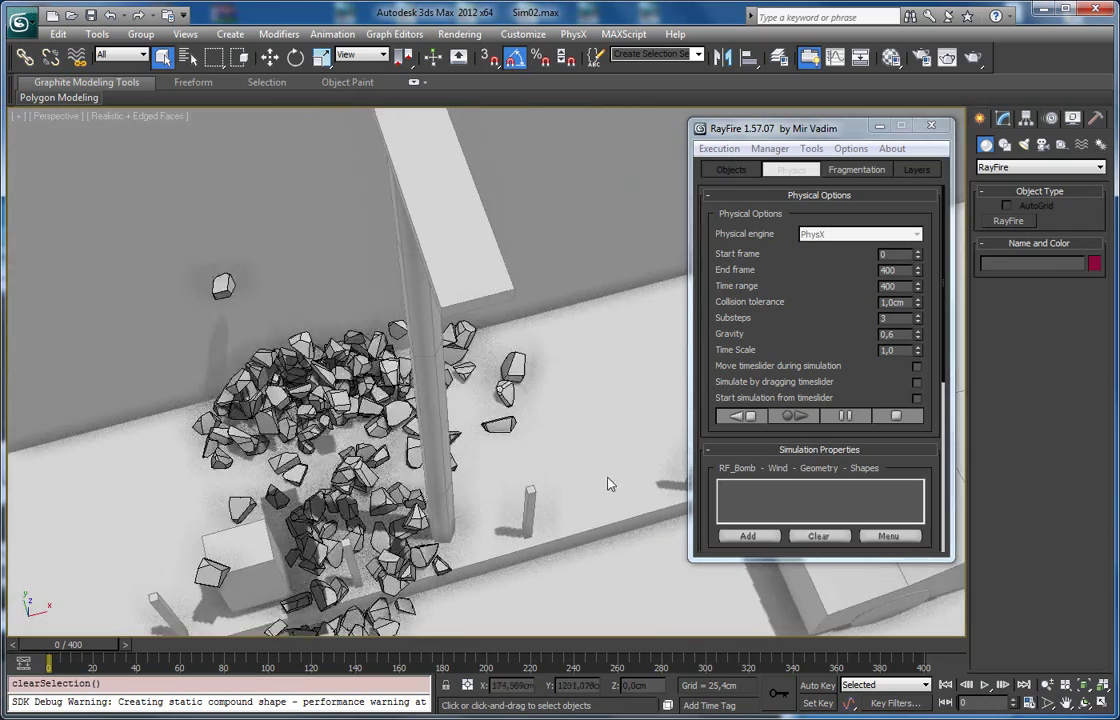
Window-select 75 fragments piled against the building wall, carry them along the sidewalk past the lamp post, and release them
drag(573, 449, 308, 360)
alt+middle_drag(308, 366, 200, 355)
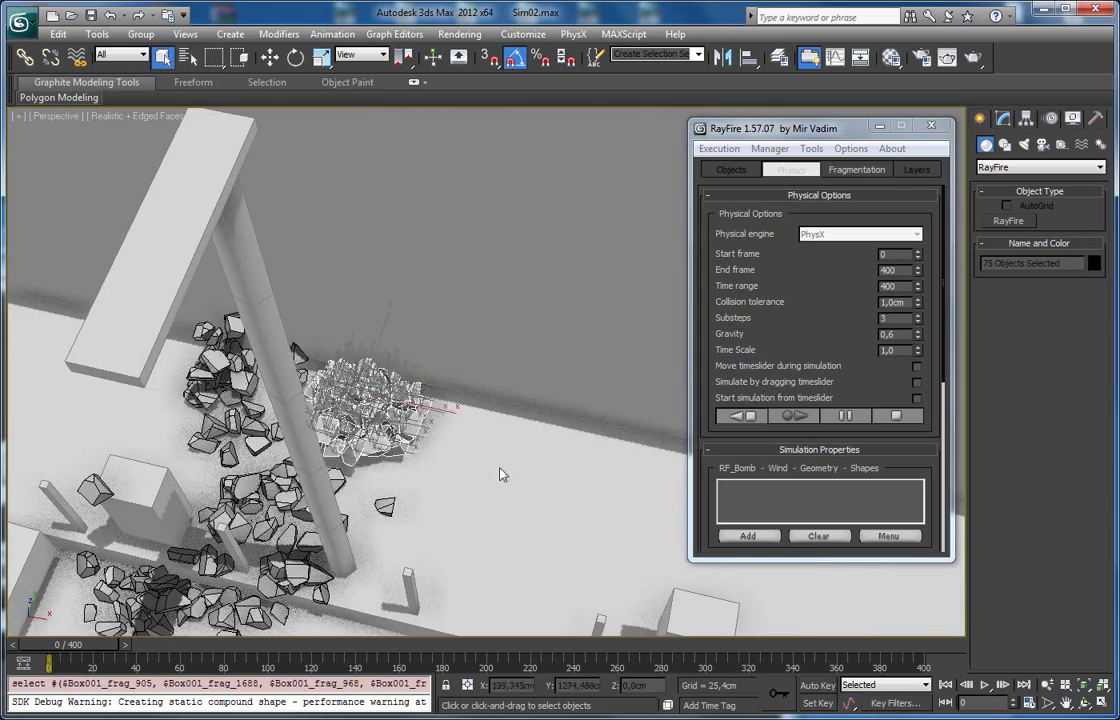
click(507, 473)
Select 40 fragments from the sidewalk pile, carry them beyond the far parked car, and deselect to drop them
scroll(420, 452, down, 3)
scroll(450, 458, up, 3)
middle_drag(560, 490, 67, 283)
drag(591, 490, 85, 120)
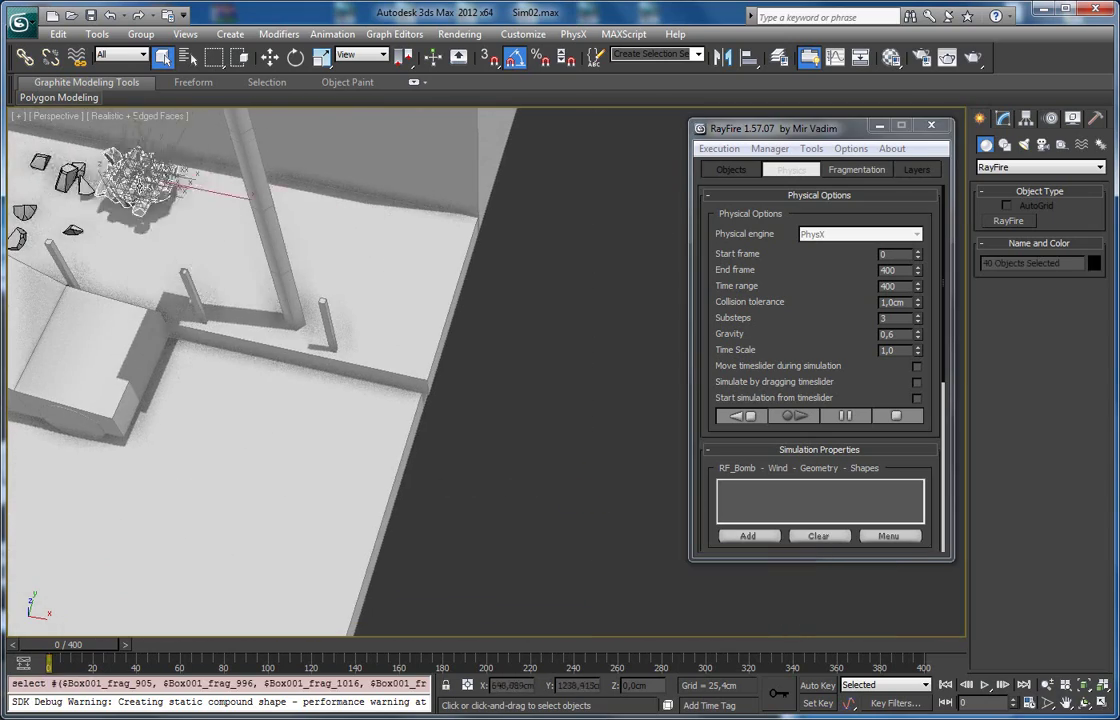
middle_drag(112, 309, 633, 459)
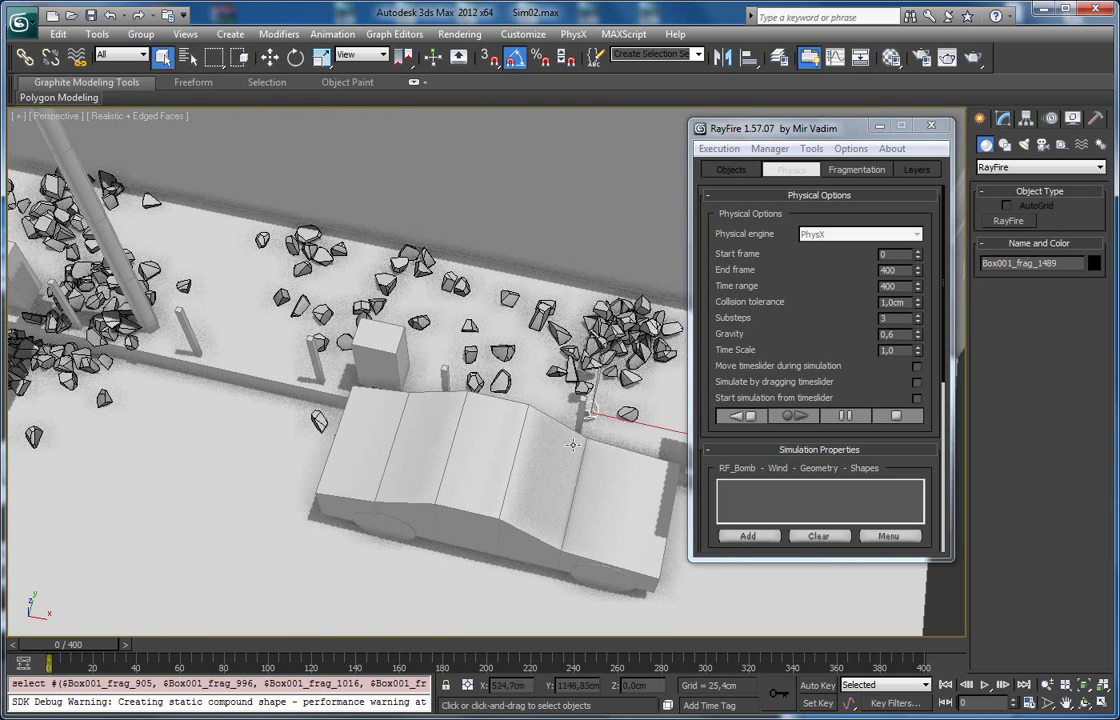
click(392, 332)
Set the Stick to Mouse strength to 0.2 in the physics options
drag(783, 351, 783, 283)
scroll(783, 283, down, 5)
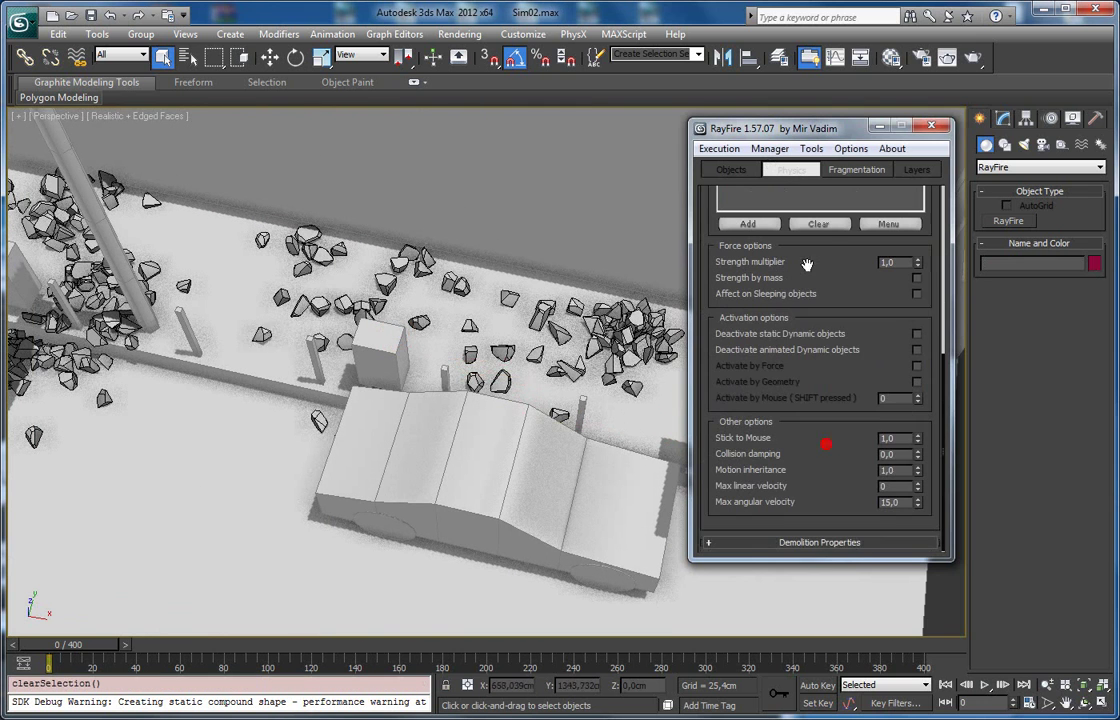
scroll(500, 430, up, 10)
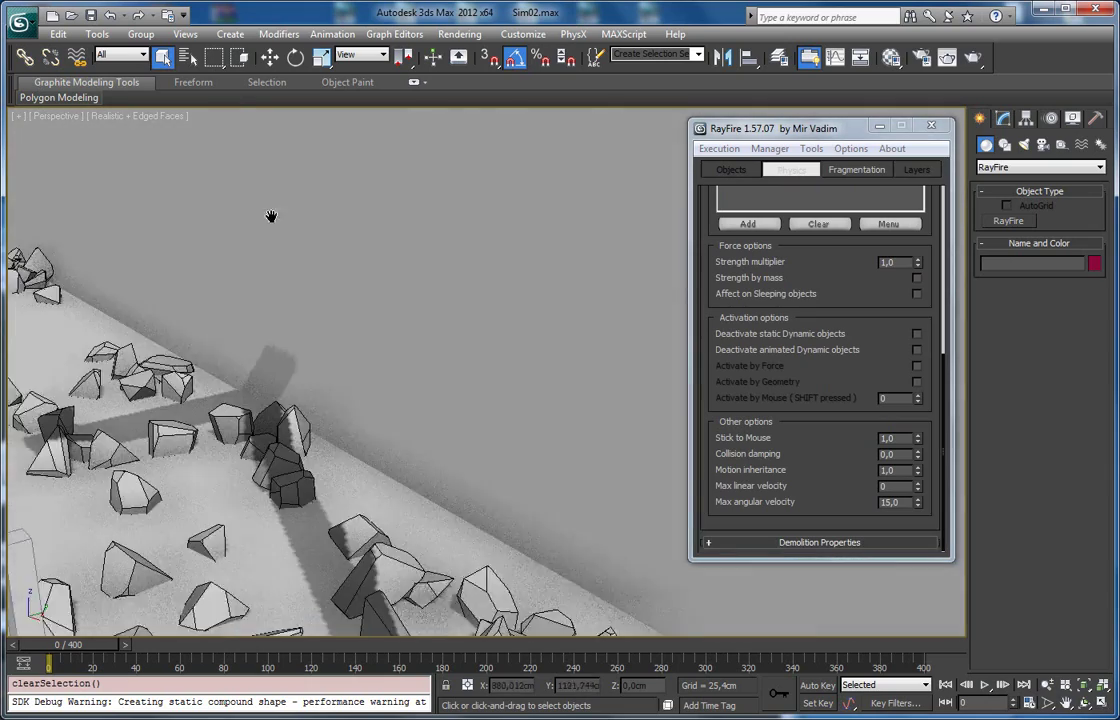
scroll(375, 560, down, 2)
middle_drag(380, 560, 385, 245)
middle_drag(560, 400, 276, 387)
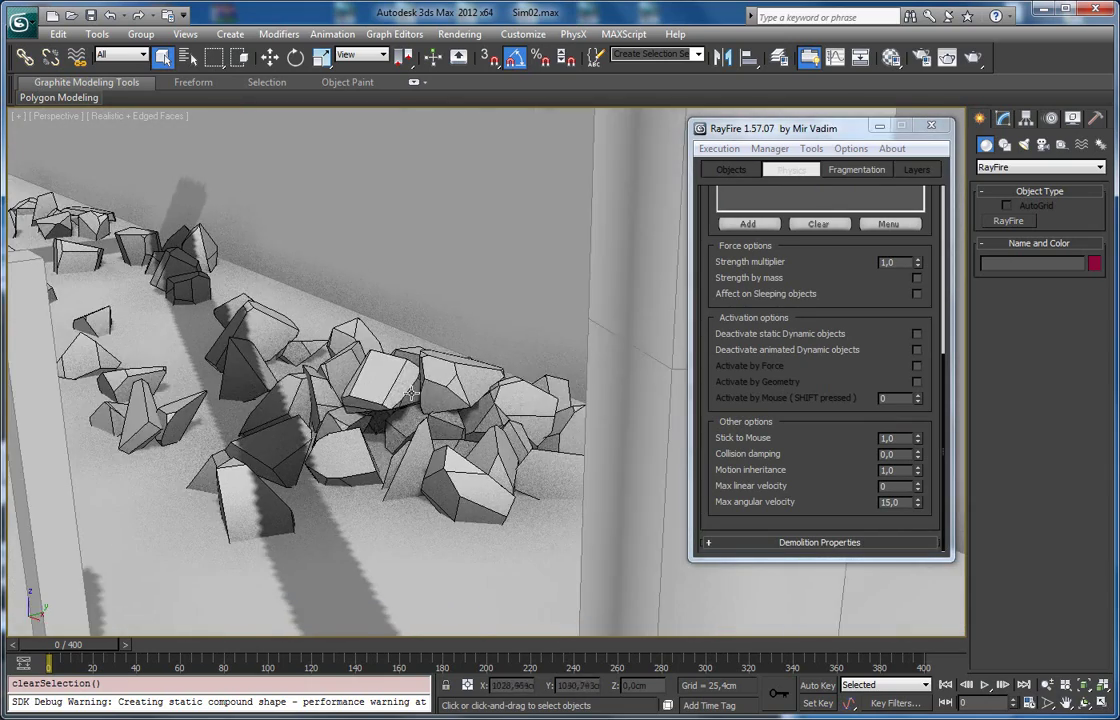
scroll(410, 392, down, 2)
middle_drag(409, 393, 467, 423)
middle_drag(409, 368, 453, 391)
drag(918, 441, 919, 442)
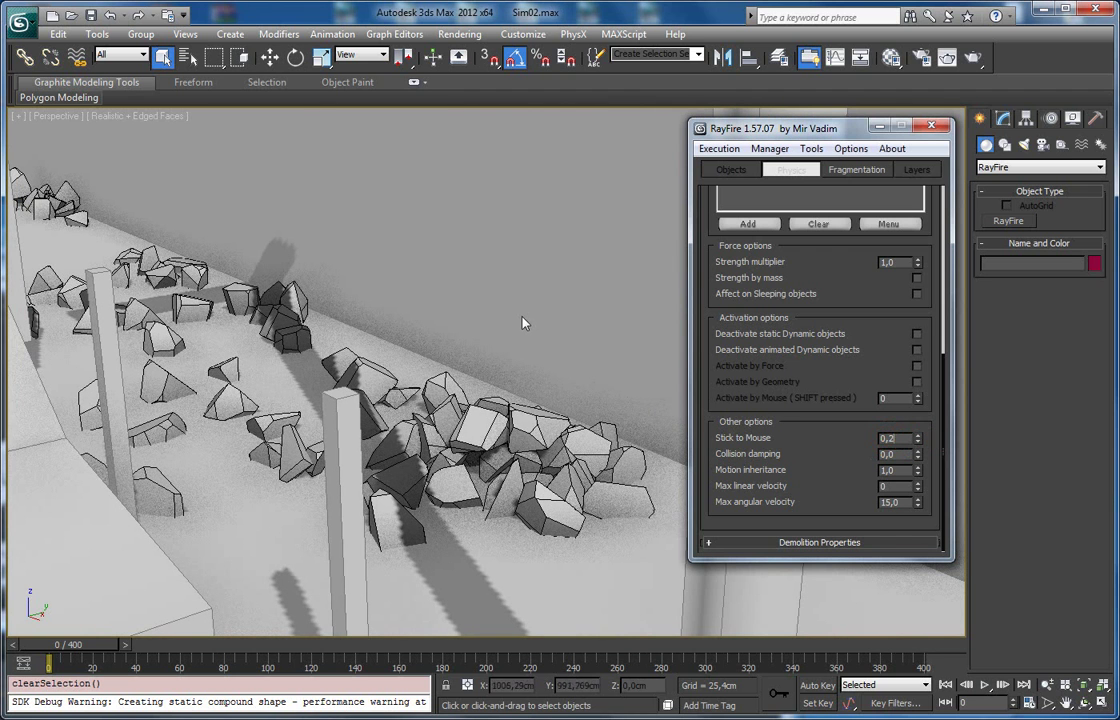
Pick single fragments on the sidewalk and pull them with the mouse at the weak stick strength, deselecting each one
click(456, 387)
drag(290, 300, 265, 263)
middle_drag(362, 281, 464, 482)
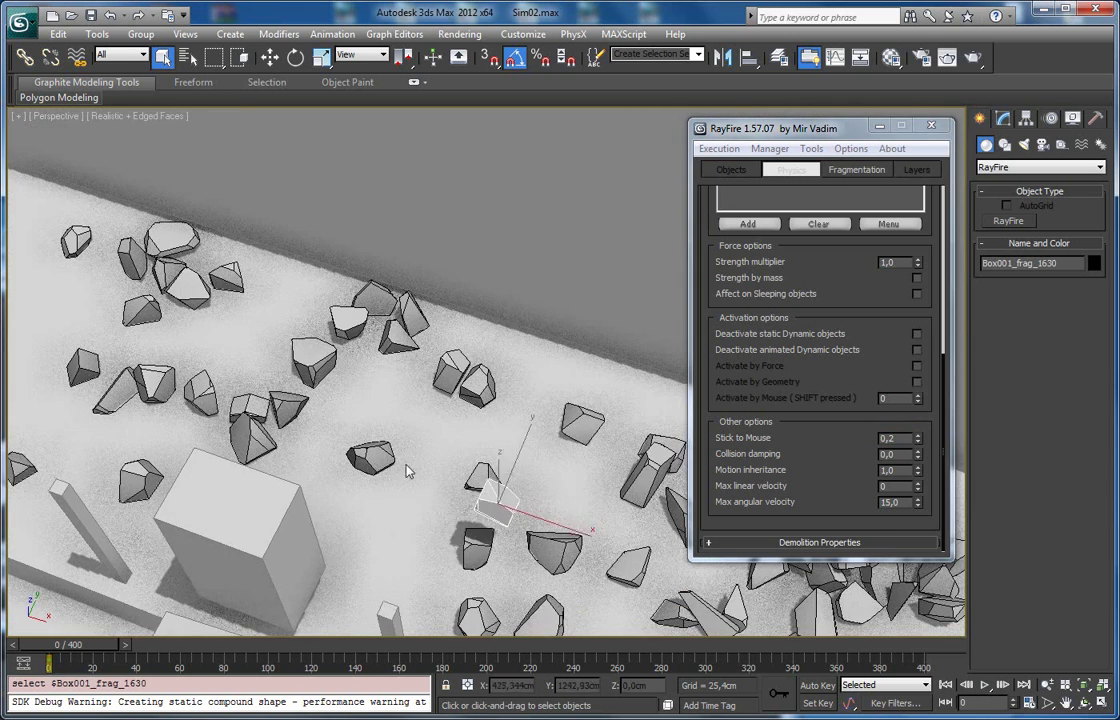
mouse_move(470, 520)
mouse_down()
mouse_move(217, 333)
mouse_move(465, 452)
mouse_move(738, 521)
mouse_up()
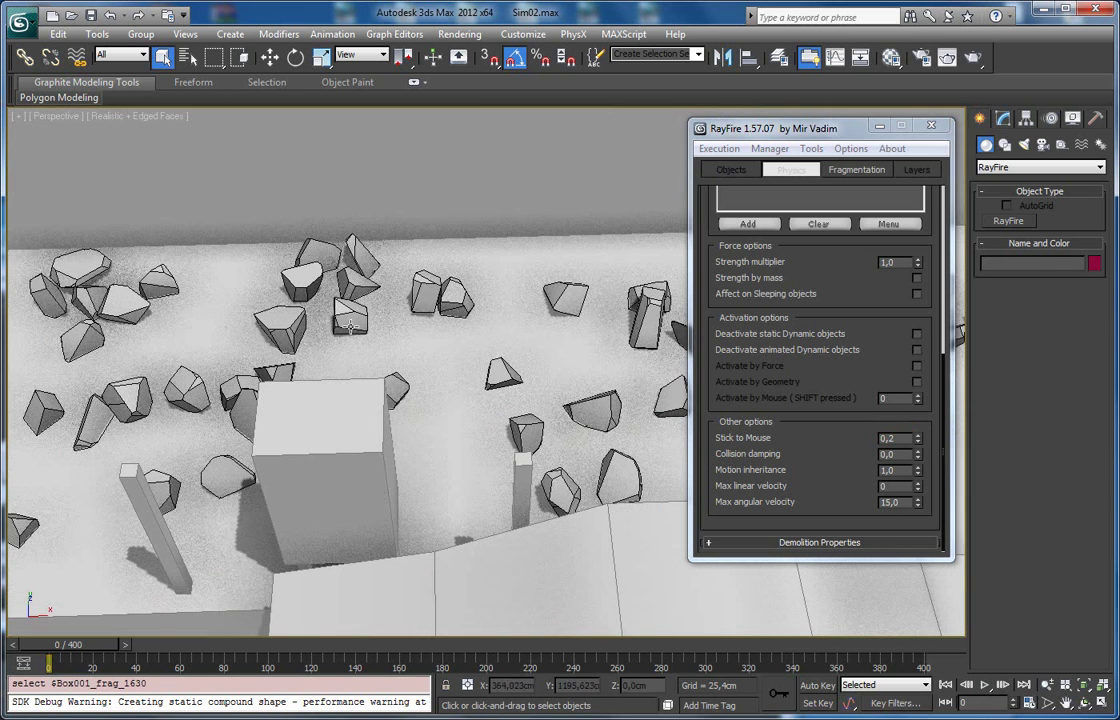
mouse_move(598, 306)
mouse_down()
mouse_move(425, 220)
mouse_move(176, 224)
mouse_move(200, 240)
mouse_up()
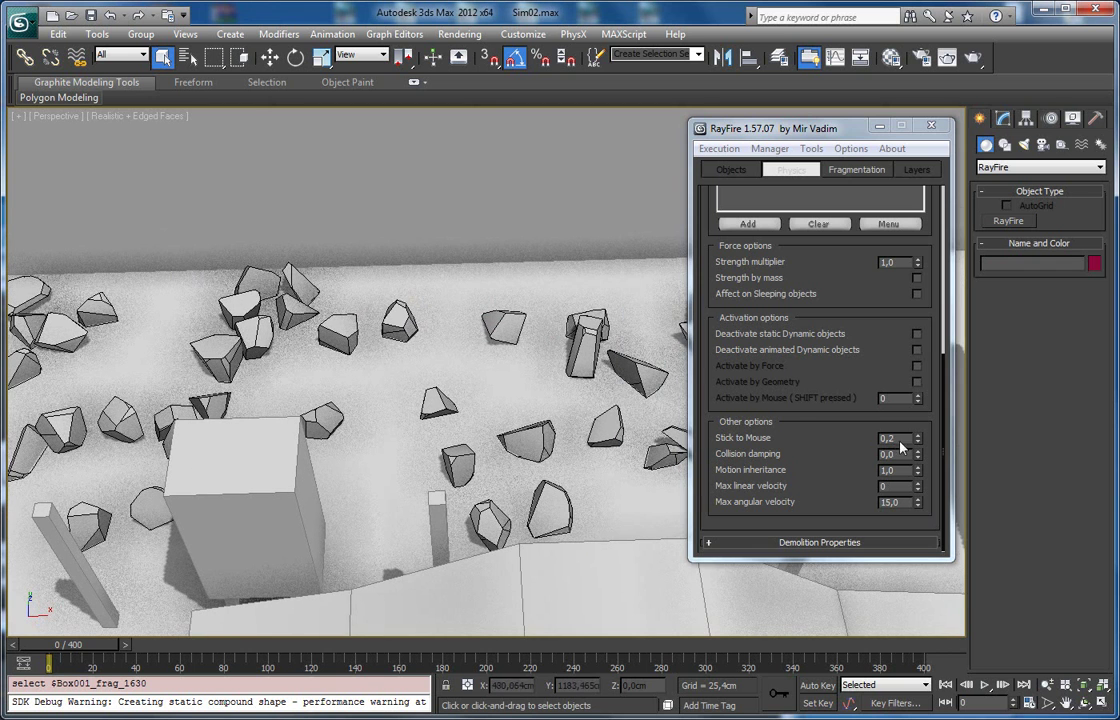
Set Stick to Mouse to 4.0 and drag single fragments around the sidewalk behind the utility box, deselecting each one
double_click(893, 438)
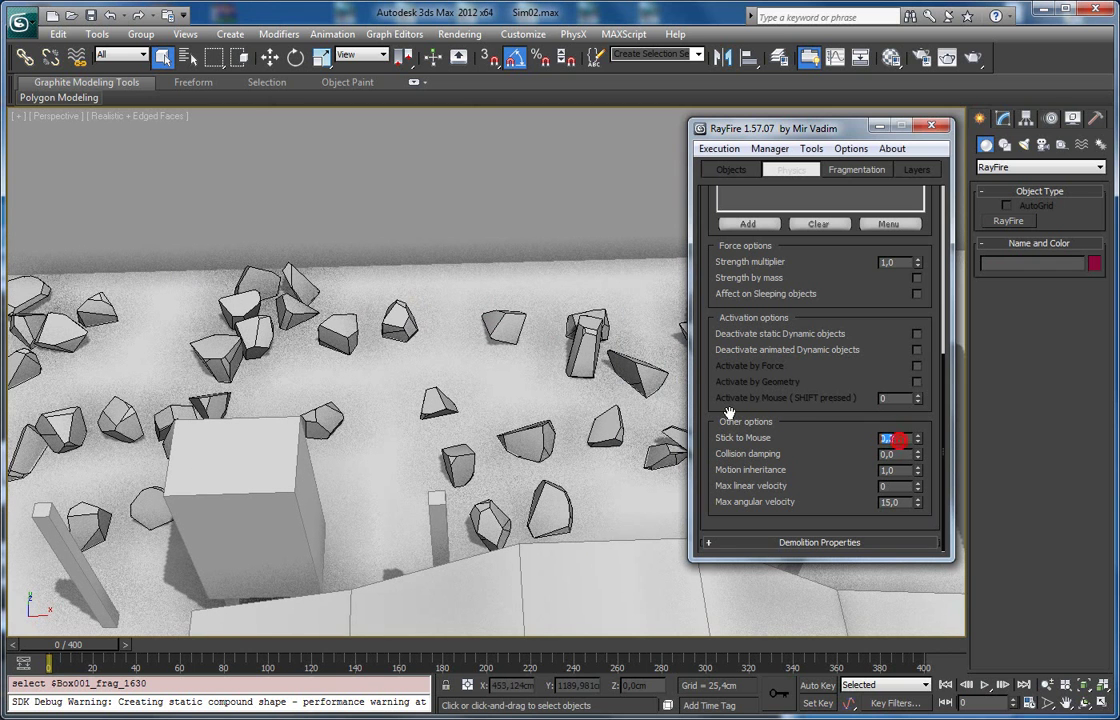
click(497, 370)
click(510, 332)
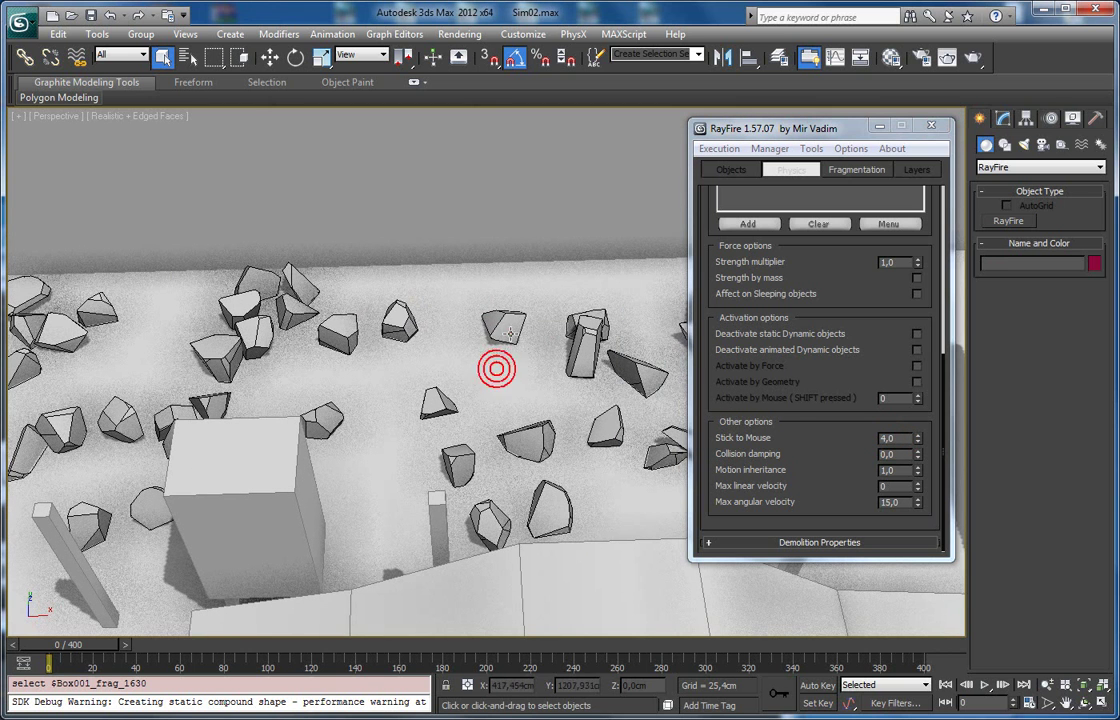
scroll(450, 300, down, 2)
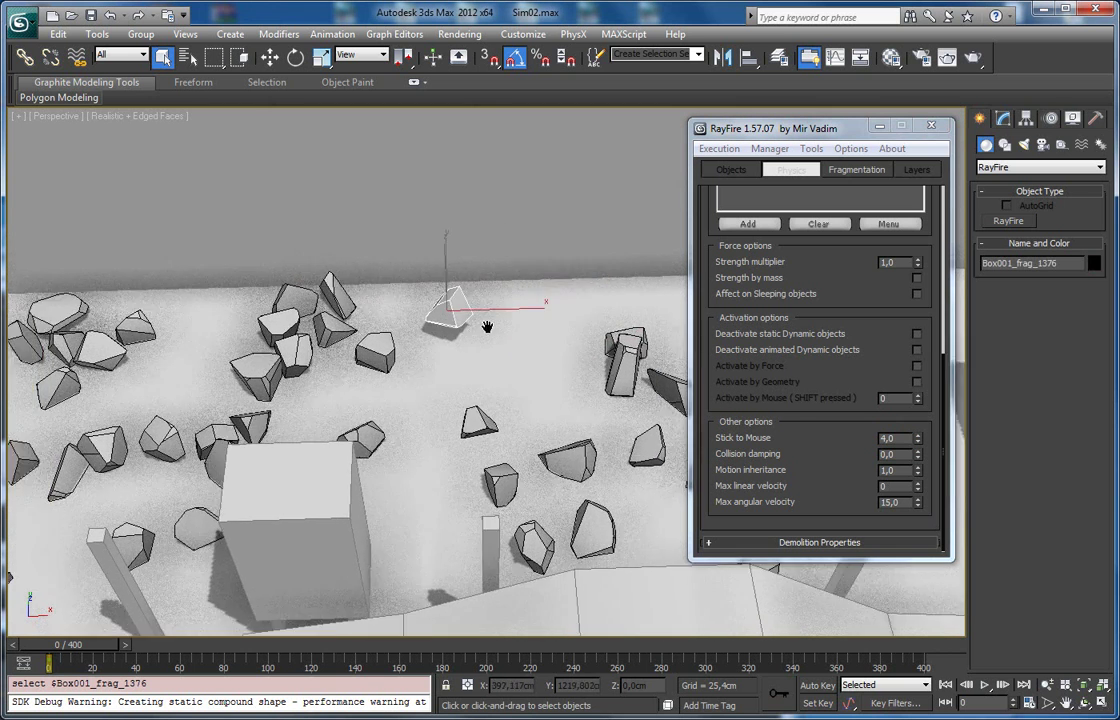
middle_drag(405, 318, 540, 297)
mouse_move(313, 290)
mouse_down()
mouse_move(415, 330)
mouse_move(330, 300)
mouse_move(331, 349)
mouse_move(180, 320)
mouse_move(555, 332)
mouse_move(305, 387)
mouse_move(415, 382)
mouse_move(365, 265)
mouse_move(340, 266)
mouse_up()
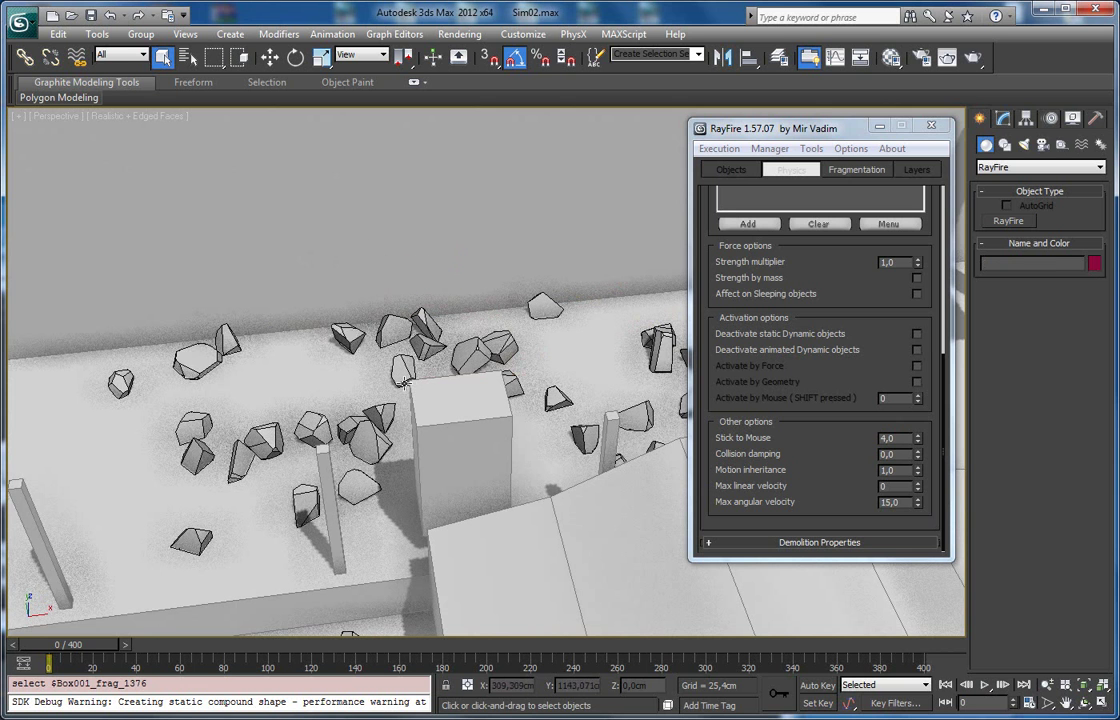
alt+middle_drag(367, 363, 320, 327)
middle_drag(343, 272, 394, 333)
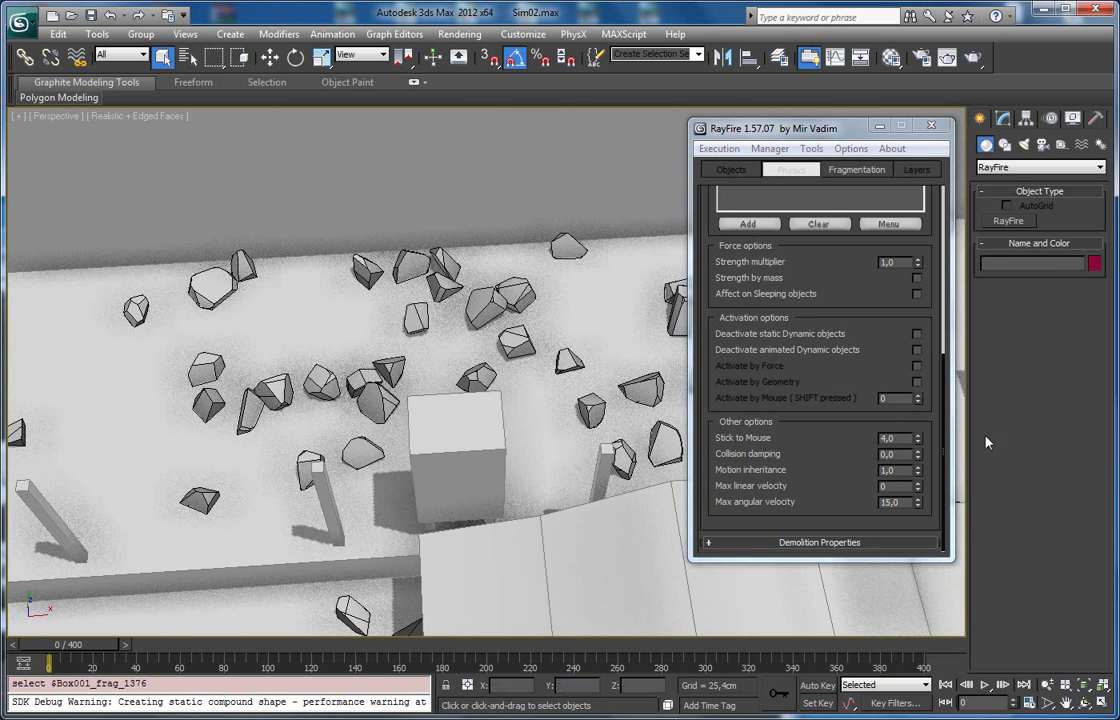
Set the Stick to Mouse strength to 1.0
drag(905, 438, 764, 420)
middle_click(420, 270)
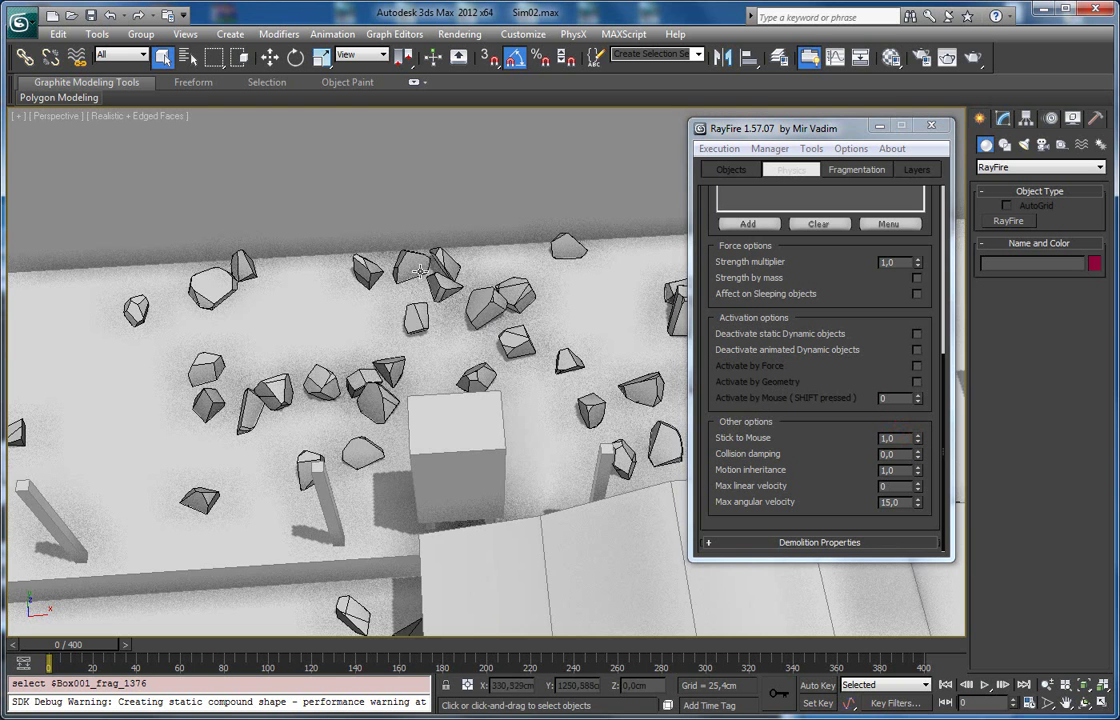
click(899, 440)
middle_drag(242, 302, 334, 387)
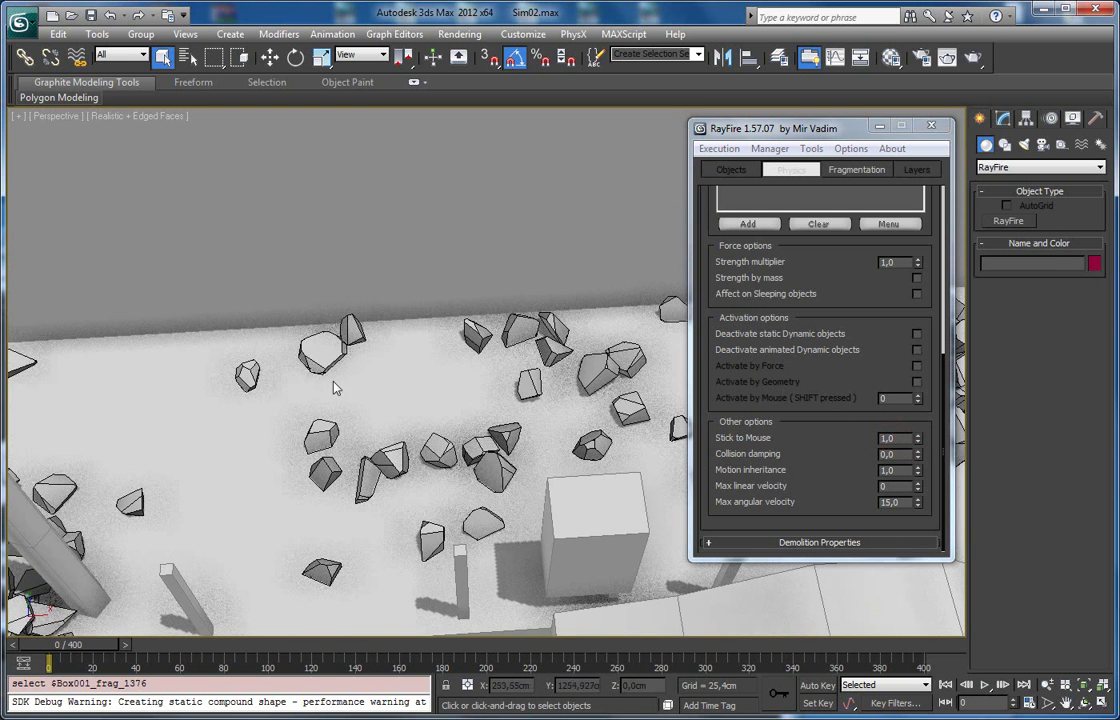
Window-select 33 fragments lying on the road beside the curb, lift them over the parked car's hood, and release them
click(182, 337)
scroll(243, 340, down, 5)
middle_drag(655, 430, 447, 460)
middle_drag(388, 408, 442, 480)
middle_drag(190, 443, 437, 382)
middle_drag(290, 396, 468, 224)
scroll(538, 417, up, 4)
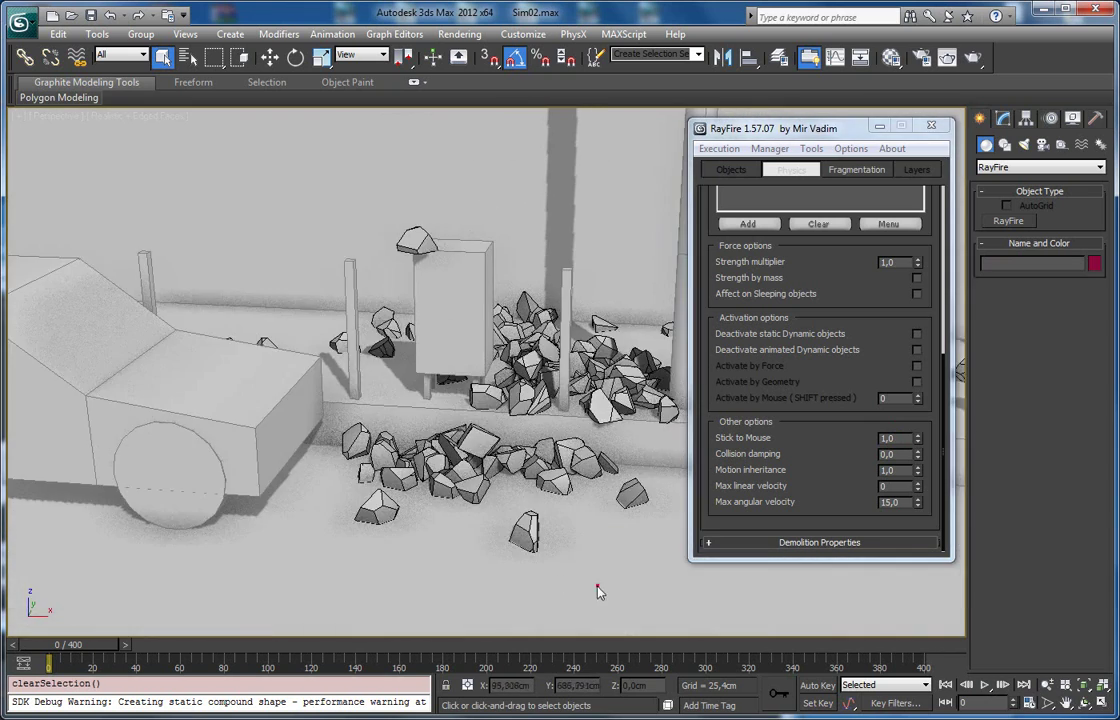
drag(374, 463, 352, 432)
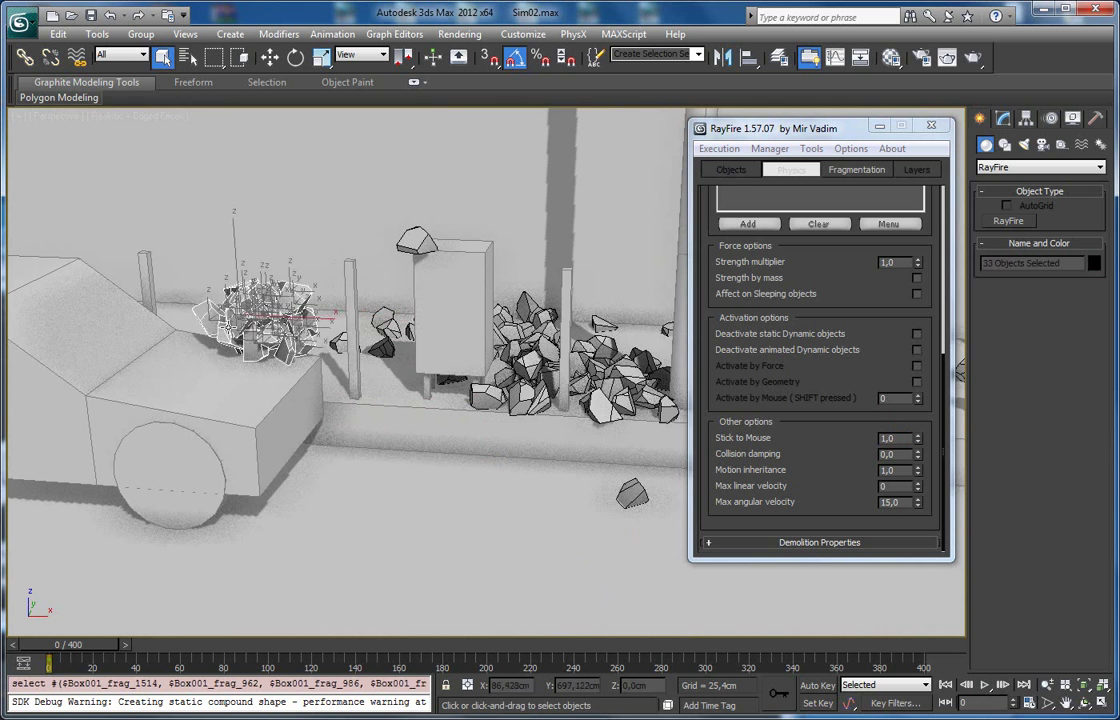
click(204, 388)
Window-select 21 fragments from the sidewalk rubble, carry them past the lamp post, and drop them along the wall
middle_drag(269, 373, 350, 522)
click(468, 566)
drag(355, 485, 447, 426)
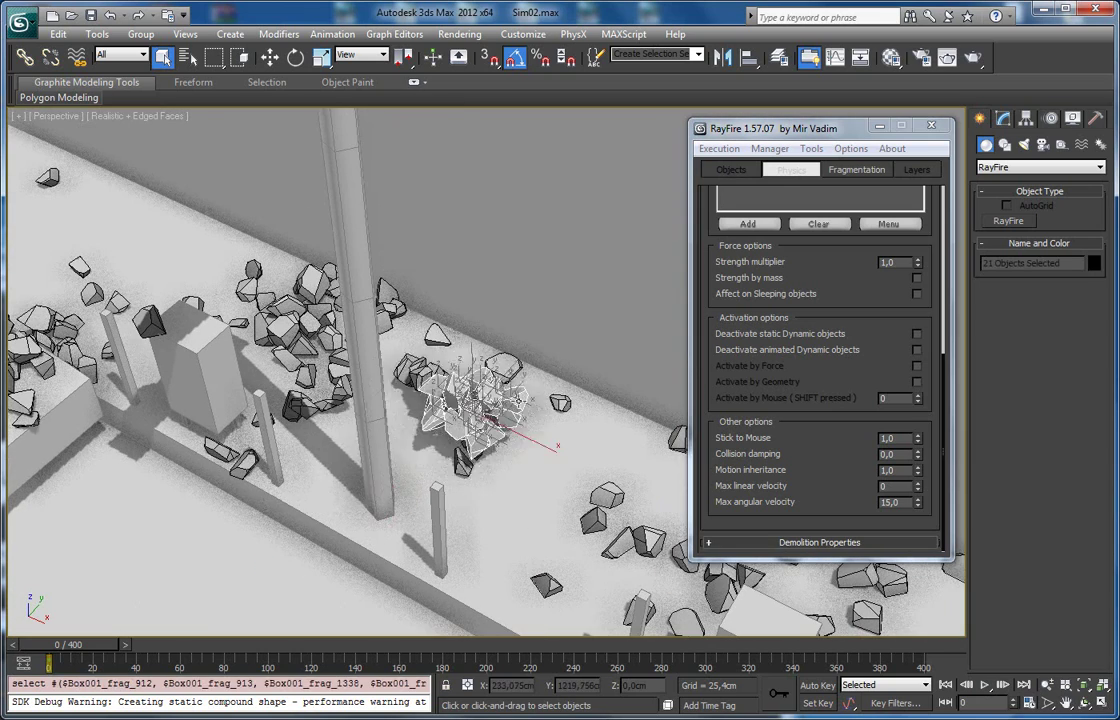
click(533, 405)
middle_drag(535, 405, 317, 368)
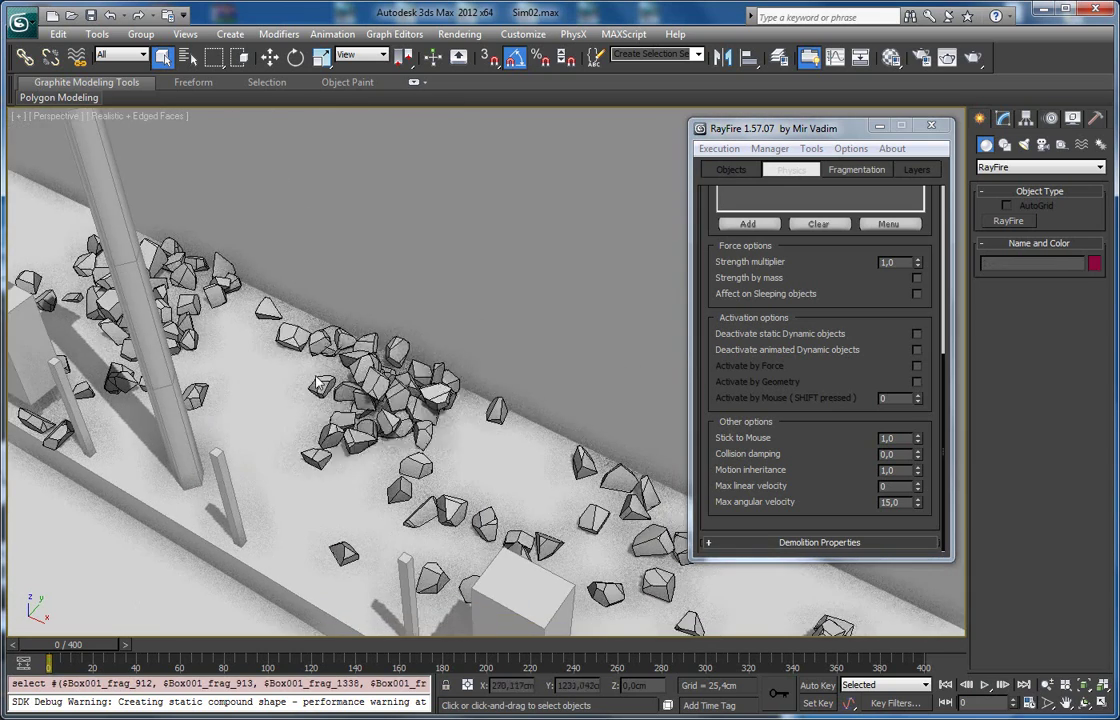
Switch to the Move tool and shift fragments in the sidewalk pile behind the utility box
scroll(418, 412, down, 3)
scroll(418, 412, down, 4)
alt+middle_drag(418, 412, 418, 313)
middle_drag(413, 398, 332, 404)
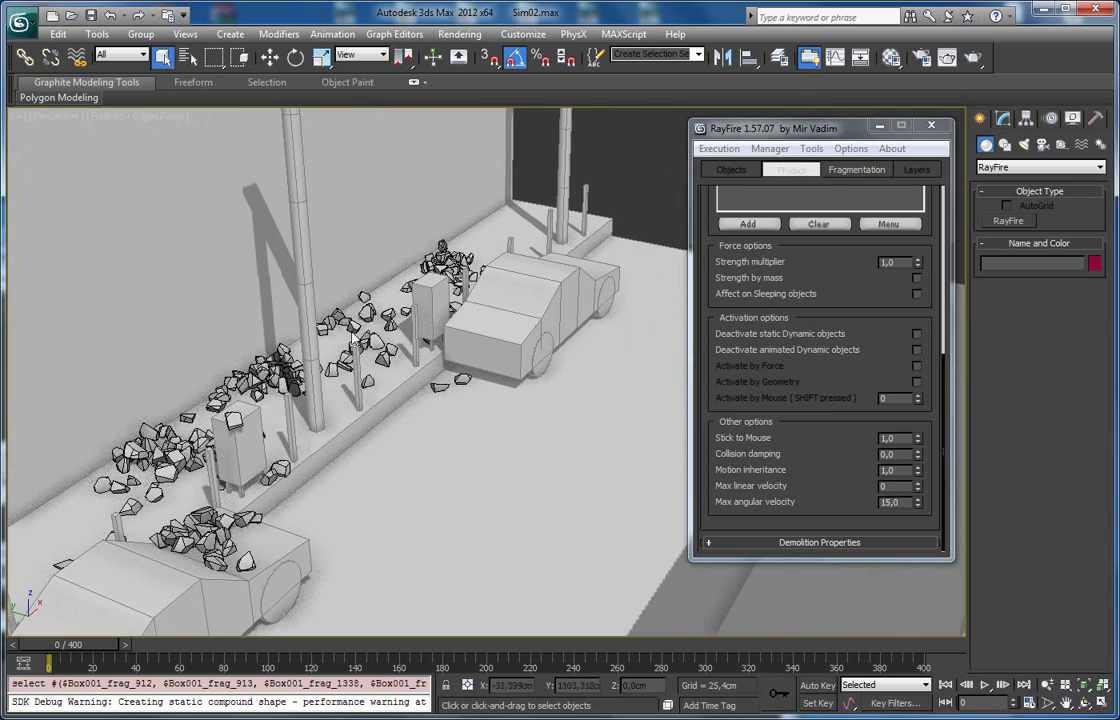
scroll(482, 387, up, 6)
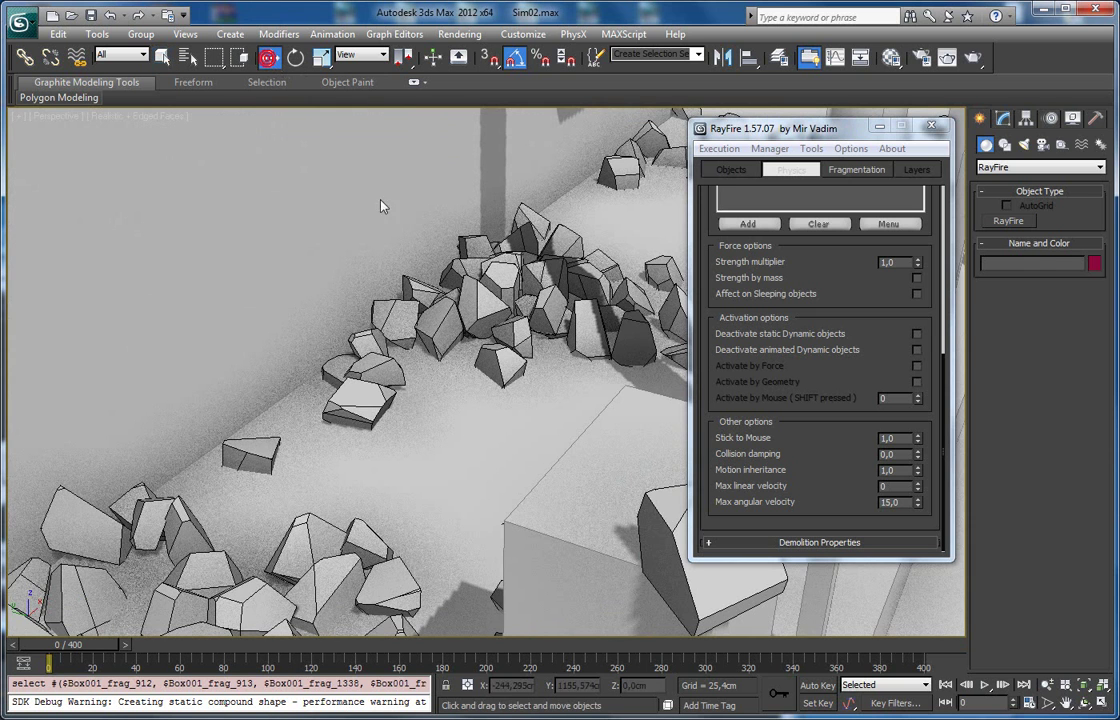
mouse_move(497, 366)
mouse_down()
mouse_move(333, 180)
mouse_move(388, 148)
mouse_move(533, 199)
mouse_up()
alt+middle_drag(528, 305, 400, 366)
alt+middle_drag(521, 343, 376, 363)
drag(474, 443, 472, 440)
drag(470, 438, 540, 340)
Window-select groups of sidewalk fragments and toss them out onto the road, deselecting to release them
middle_drag(525, 420, 450, 250)
scroll(331, 286, down, 3)
mouse_move(467, 473)
mouse_down()
mouse_move(351, 318)
mouse_move(342, 165)
mouse_up()
middle_drag(540, 222, 322, 310)
click(322, 310)
click(222, 352)
drag(331, 321, 328, 300)
click(162, 402)
Window-select another cluster of fragments beside the building wall, fling it across the road, and deselect it
middle_drag(255, 406, 374, 367)
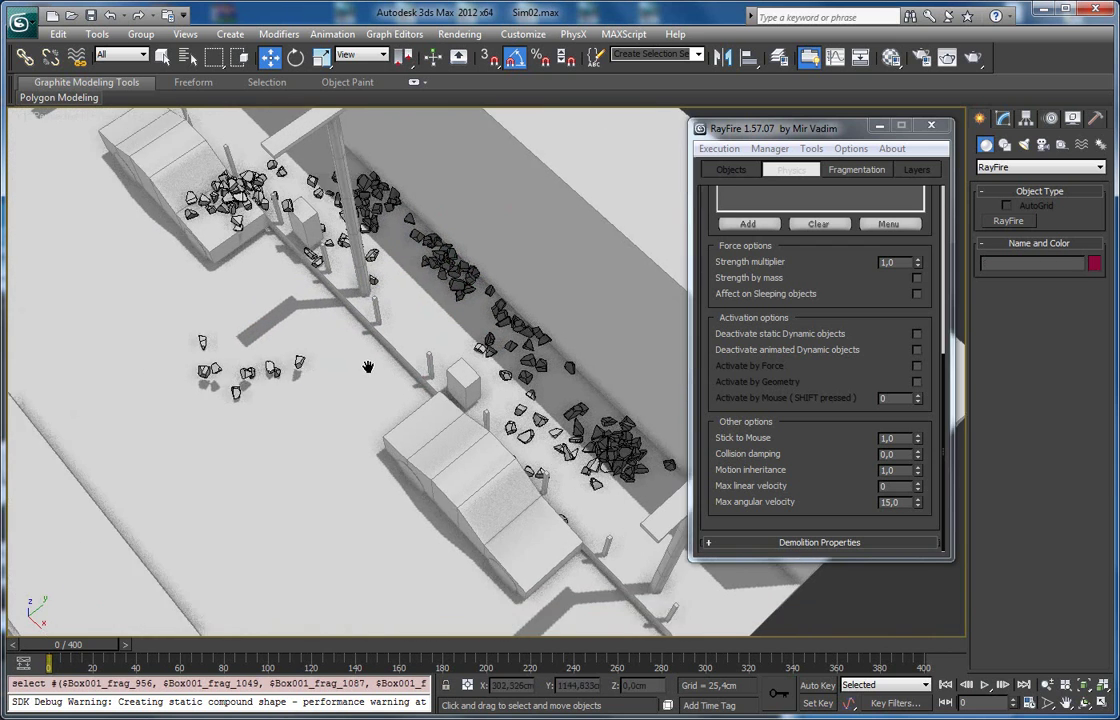
scroll(443, 343, up, 3)
drag(475, 228, 365, 160)
alt+middle_drag(365, 200, 629, 443)
click(303, 340)
Select 14 fragments from the sidewalk pile near the lamp post, throw them toward the road, and deselect them
scroll(551, 414, down, 3)
alt+middle_drag(383, 404, 680, 410)
alt+middle_drag(305, 469, 163, 340)
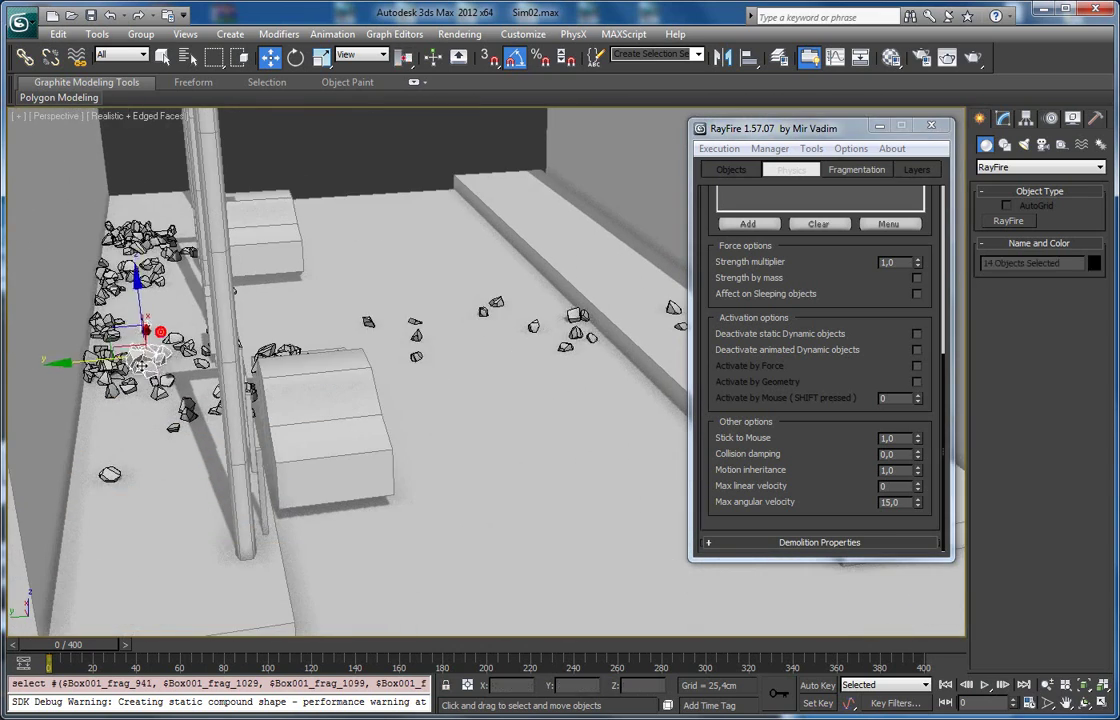
click(265, 321)
Window-select the fragments by the wall behind the lamp post, throw them over the road, and deselect them
middle_drag(256, 375, 185, 345)
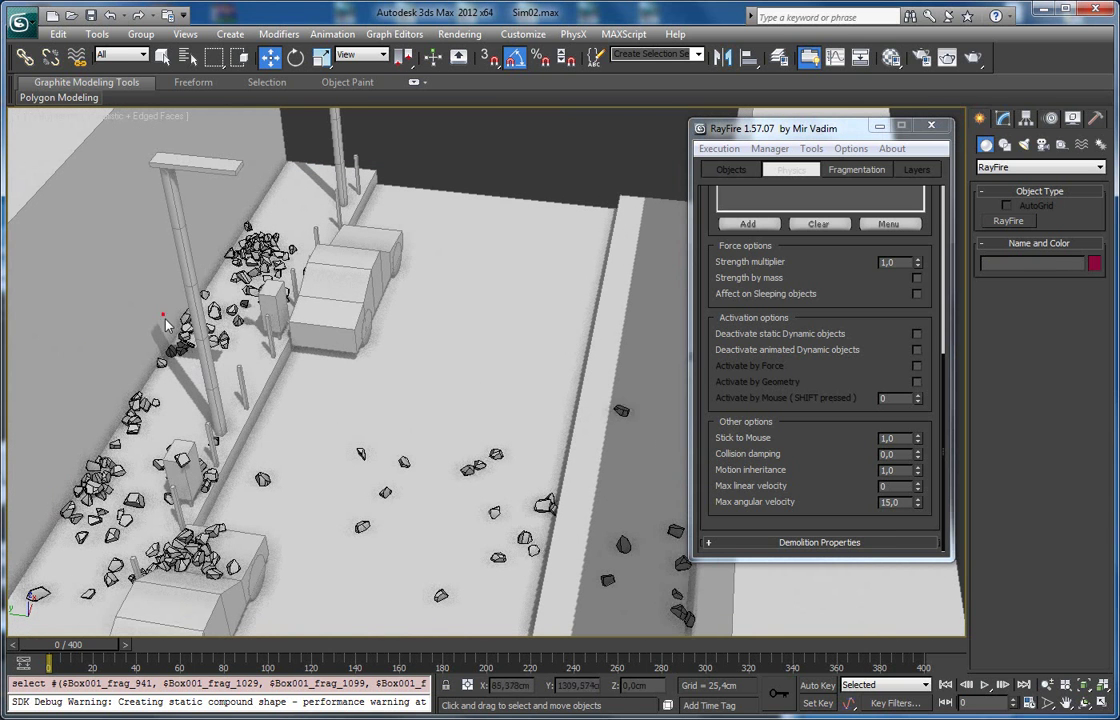
drag(187, 340, 230, 352)
click(335, 406)
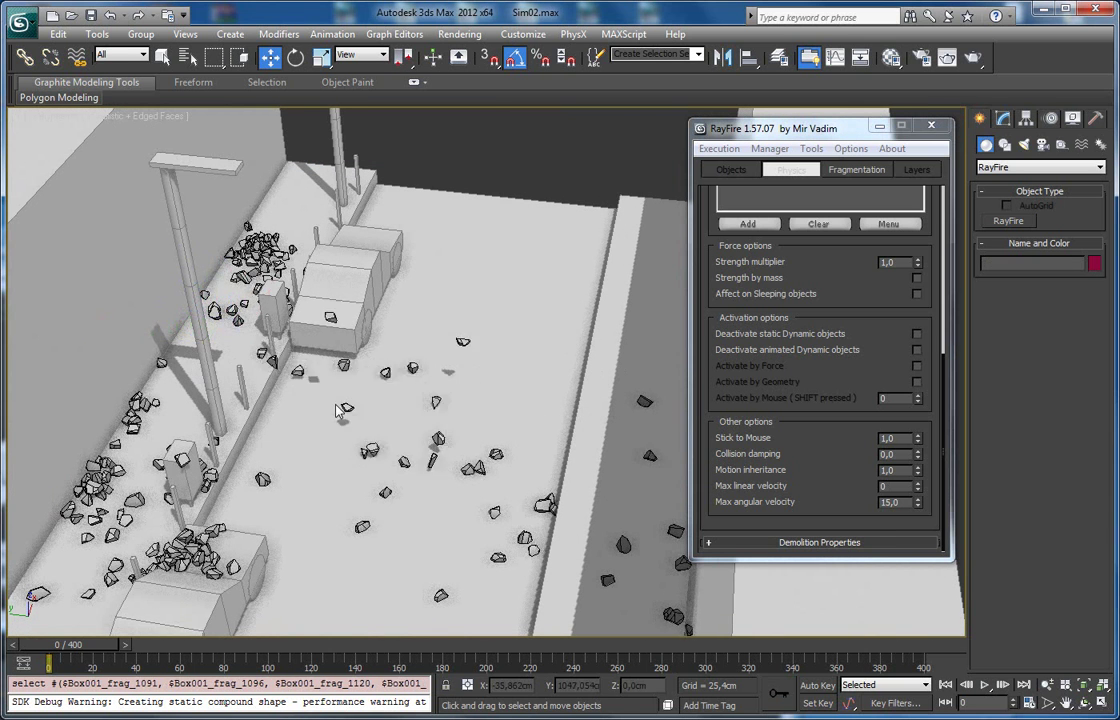
alt+middle_drag(336, 407, 375, 430)
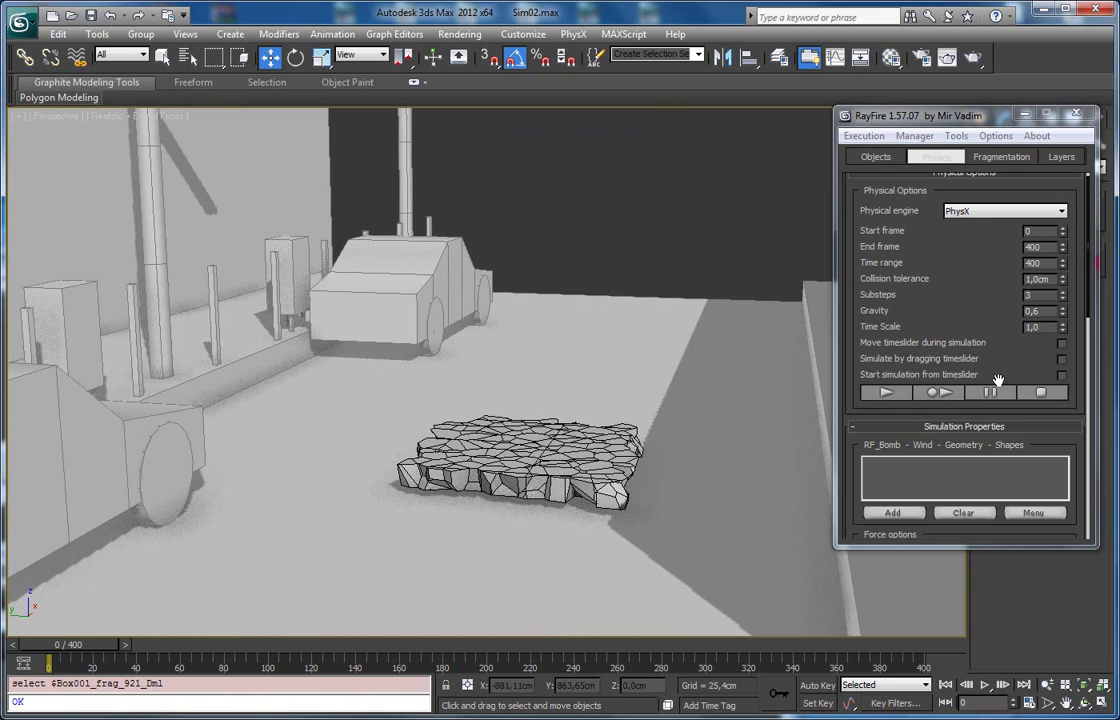
Enable Demolish geometry in the interactive demolition options and review the dynamic objects' physical material
scroll(1000, 410, down, 10)
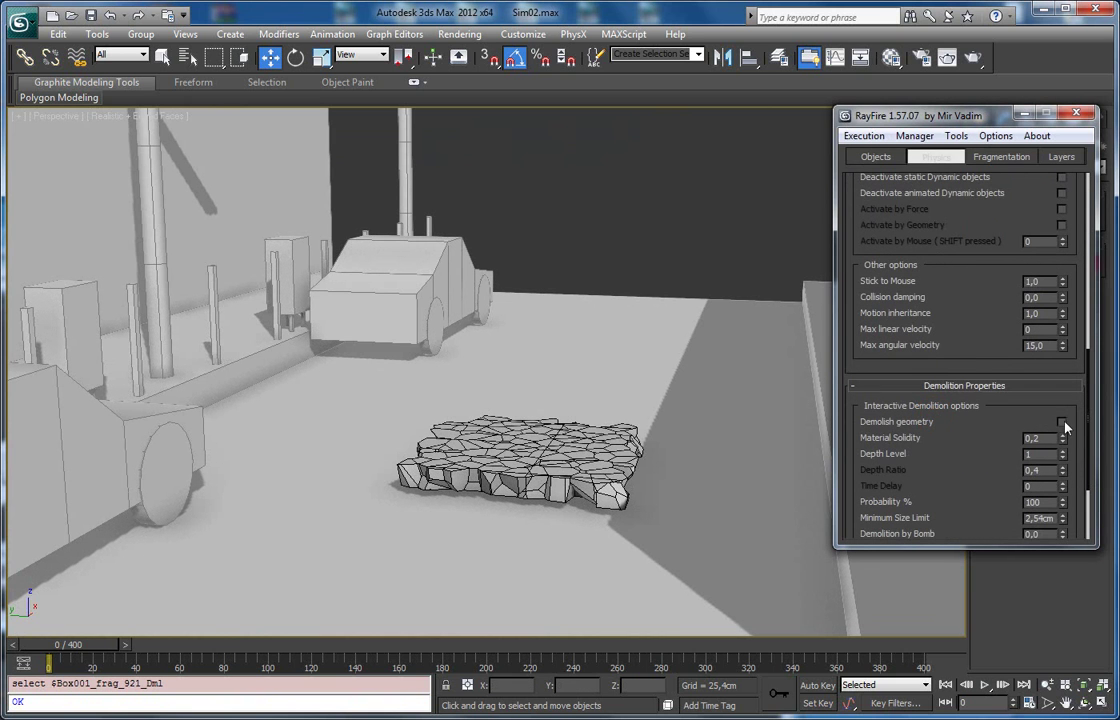
drag(927, 458, 900, 377)
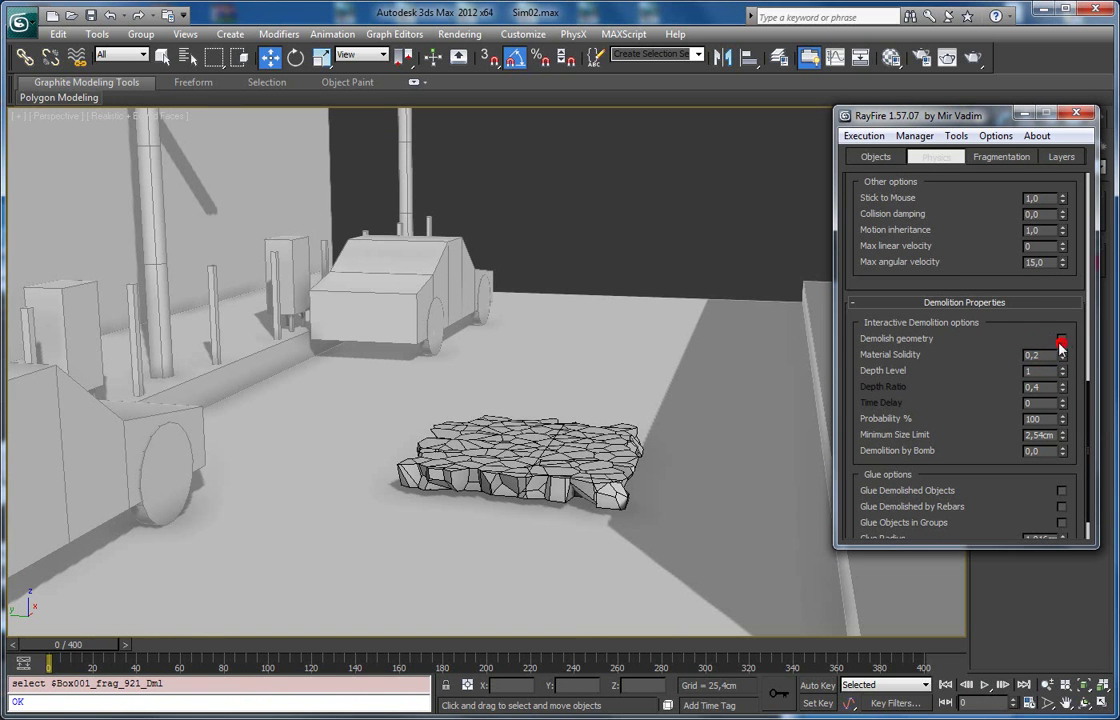
scroll(994, 339, up, 5)
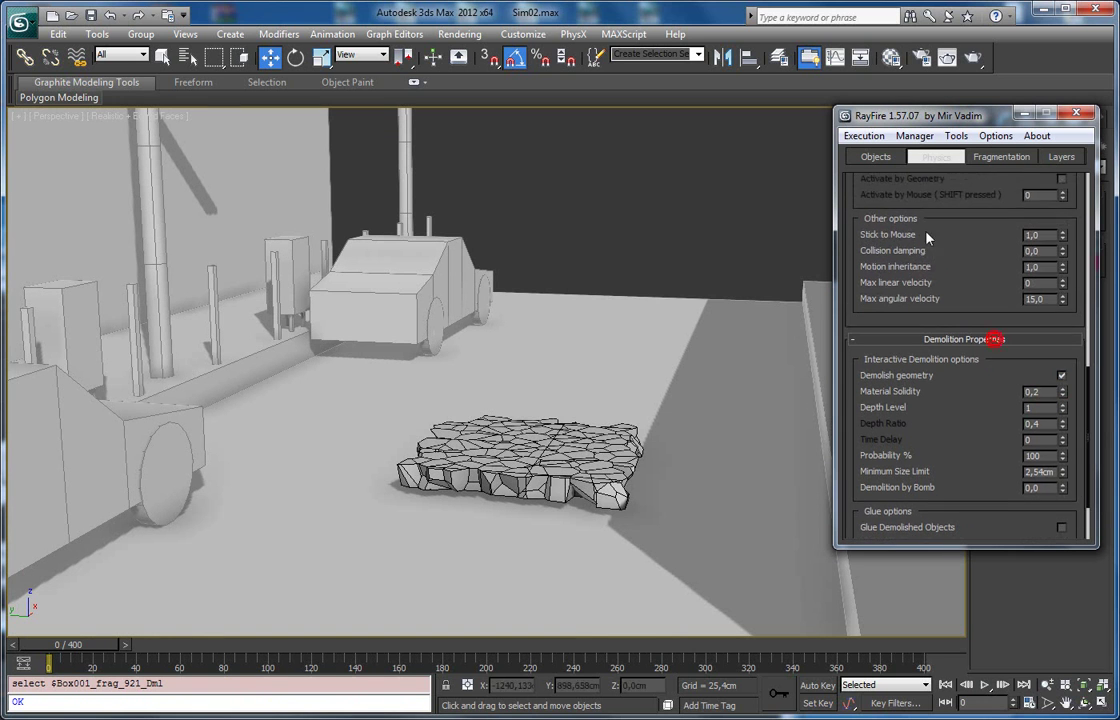
click(868, 156)
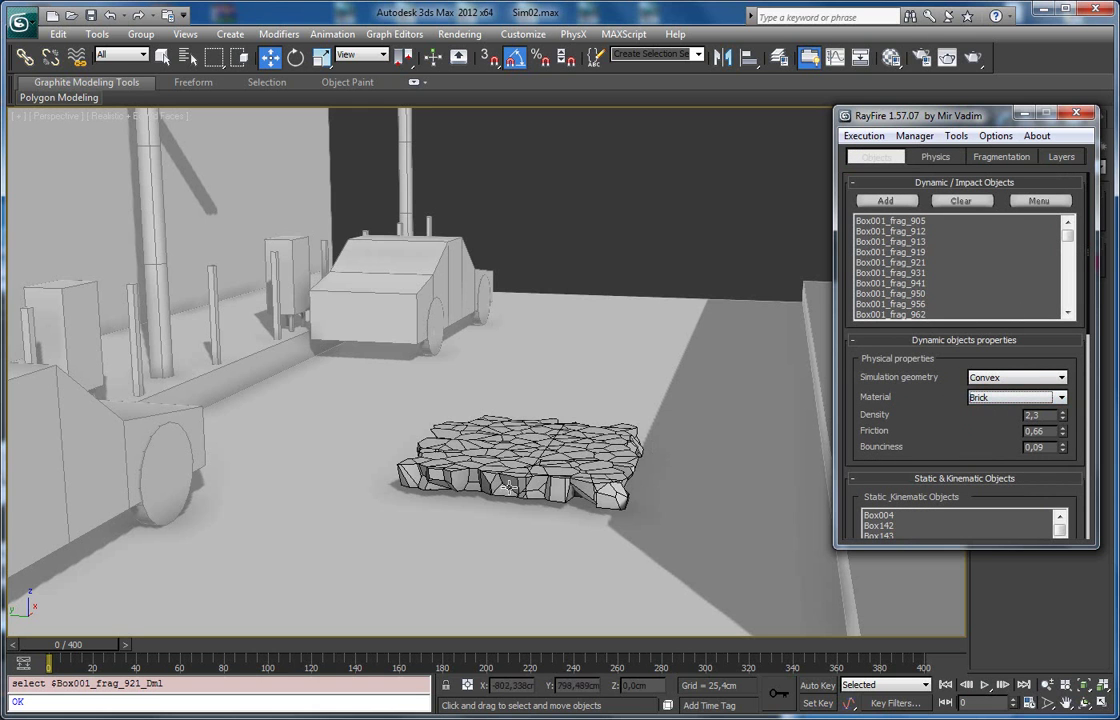
middle_drag(516, 497, 616, 452)
Start the PhysX simulation with animation baking from the physical options
click(935, 157)
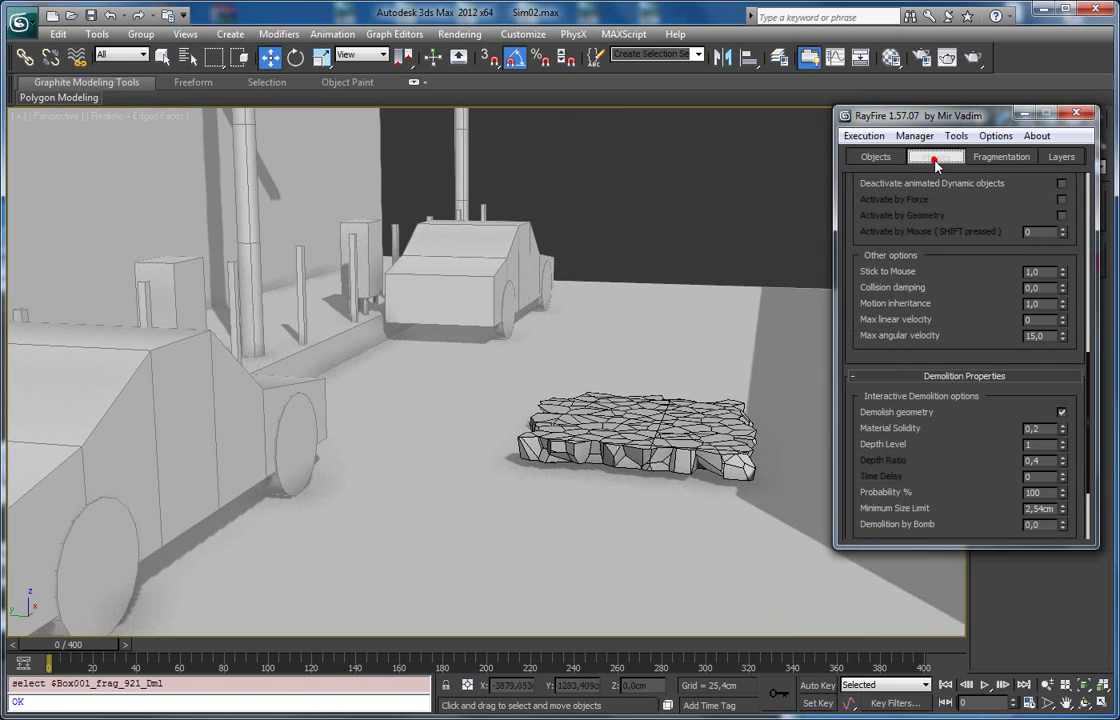
drag(932, 291, 922, 476)
scroll(955, 386, up, 5)
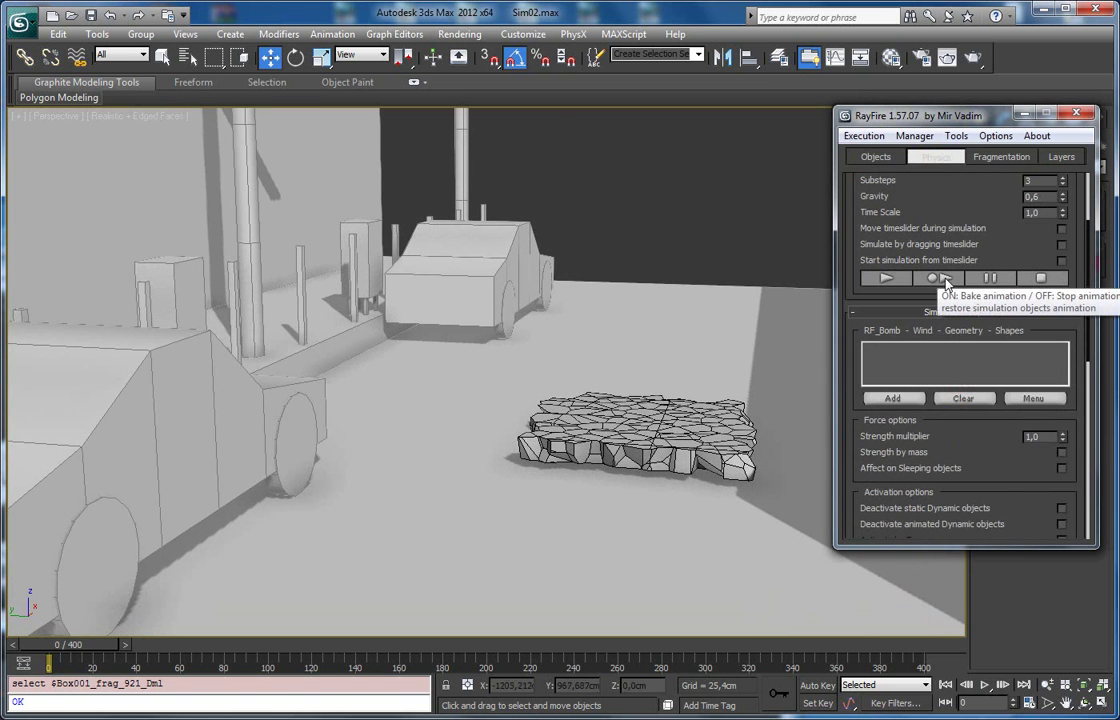
click(946, 280)
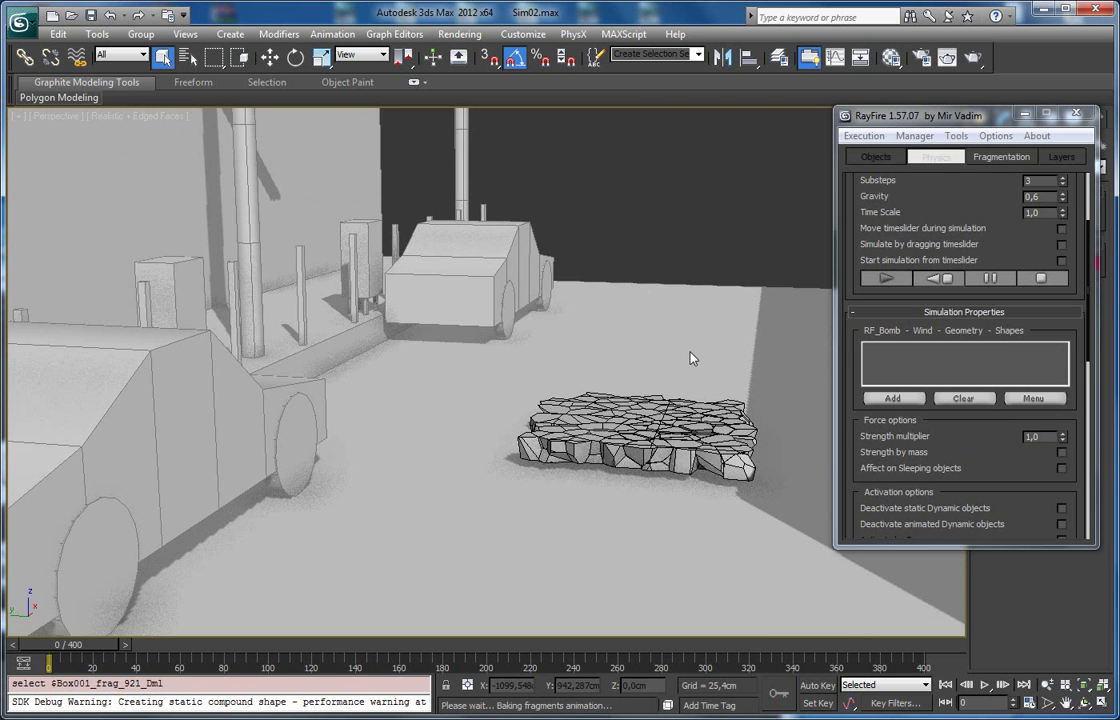
Pick single fragments from the slab on the road and throw them against the building wall to shatter them
scroll(690, 448, down, 3)
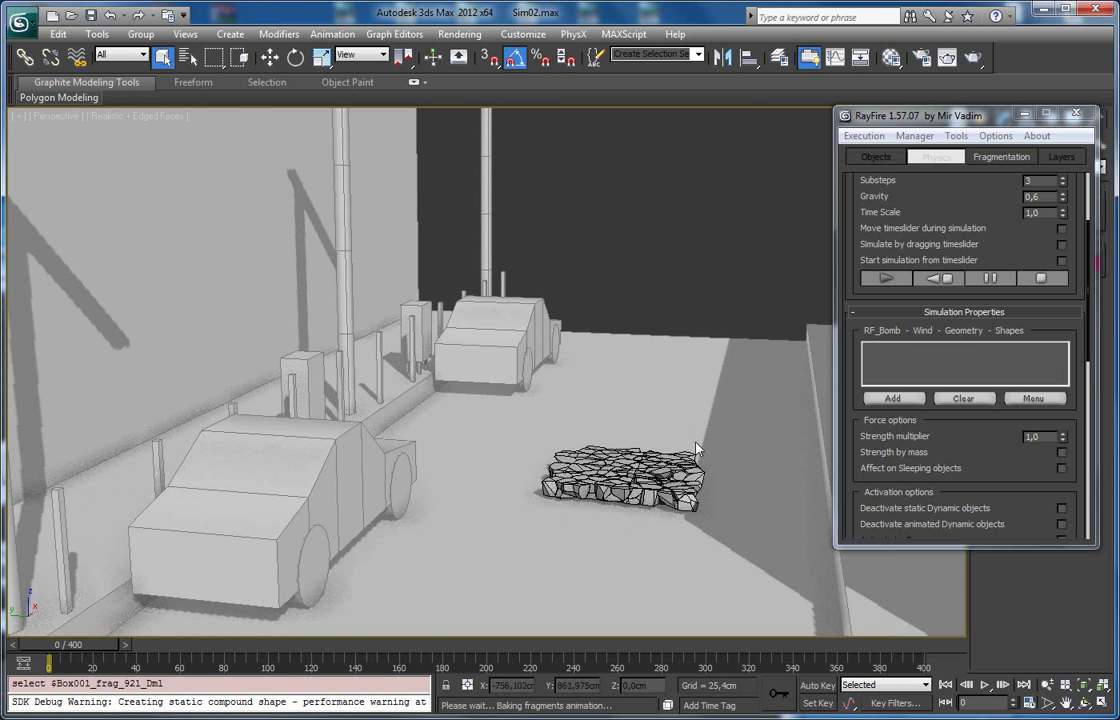
middle_drag(582, 382, 677, 427)
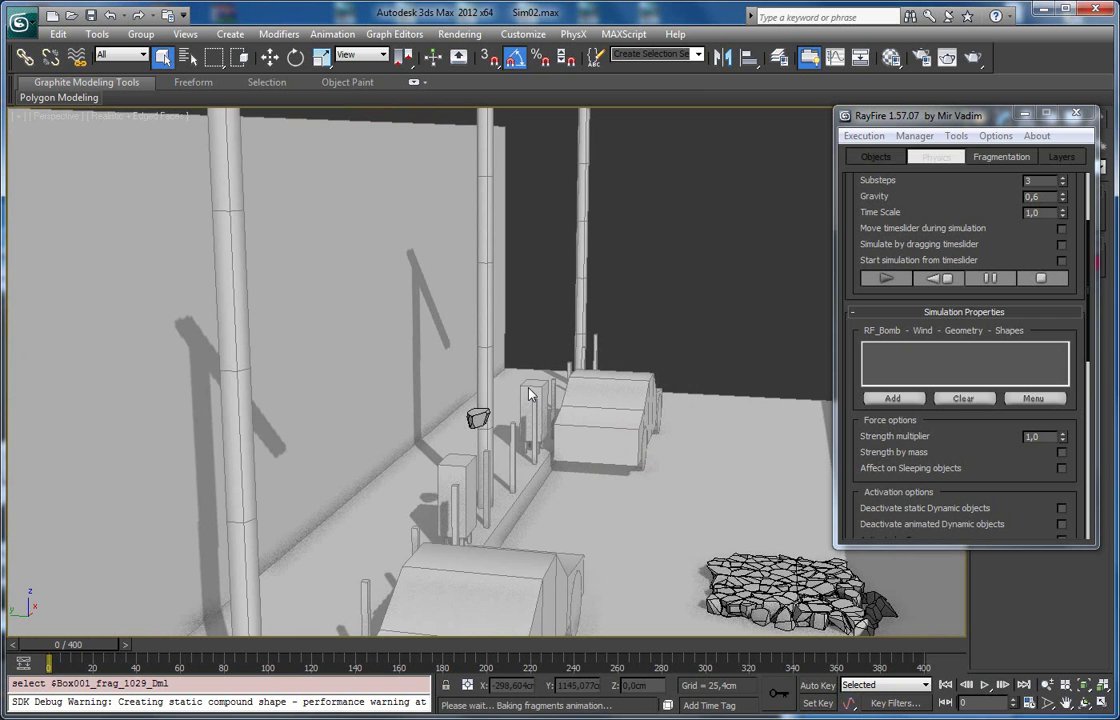
alt+middle_drag(532, 397, 533, 438)
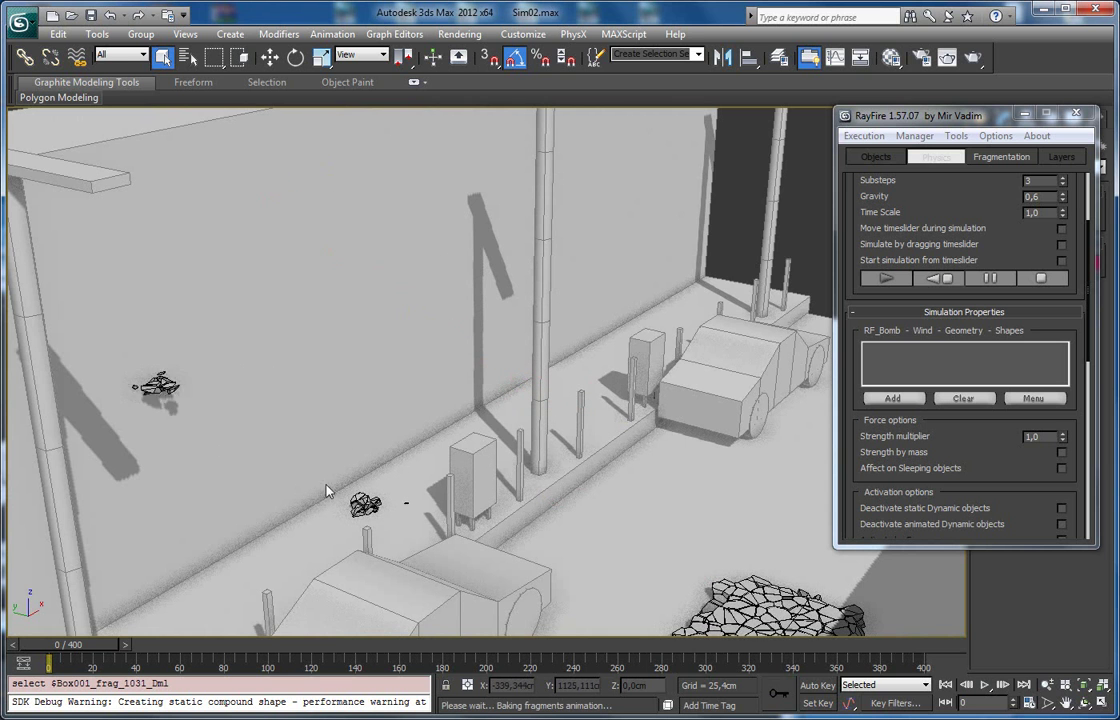
Window-select a group of fragments from the slab, lift it above the road, and throw it toward the wall and utility box
middle_drag(421, 477, 361, 372)
drag(580, 478, 628, 531)
middle_drag(632, 450, 700, 528)
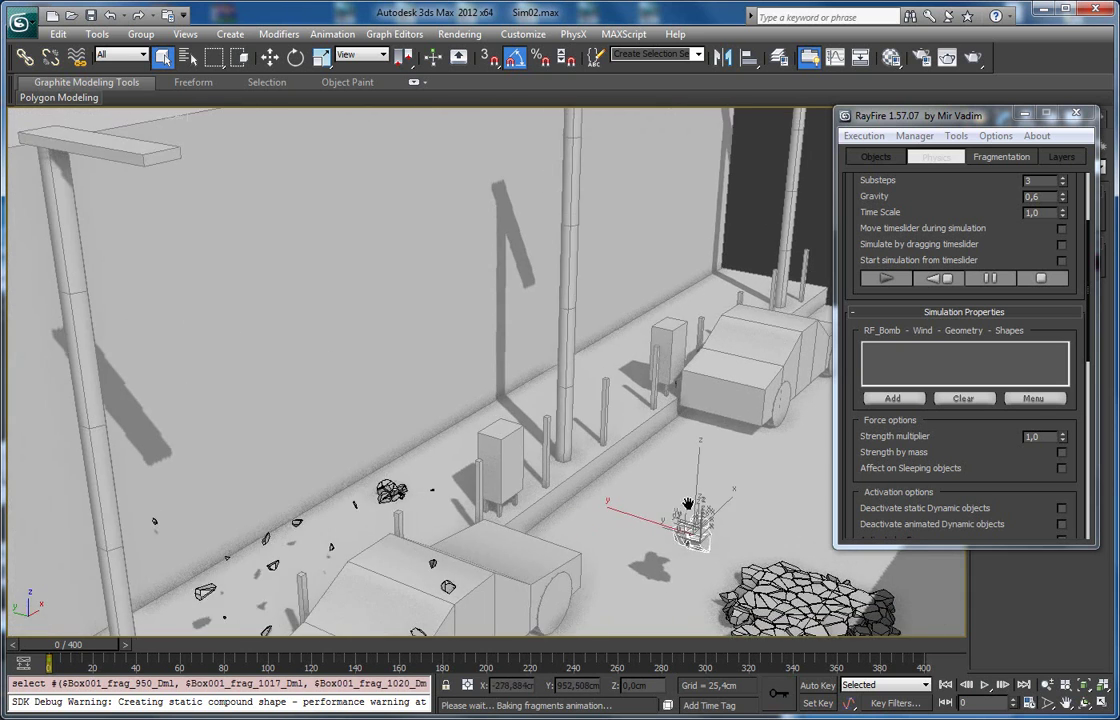
alt+middle_drag(678, 440, 664, 525)
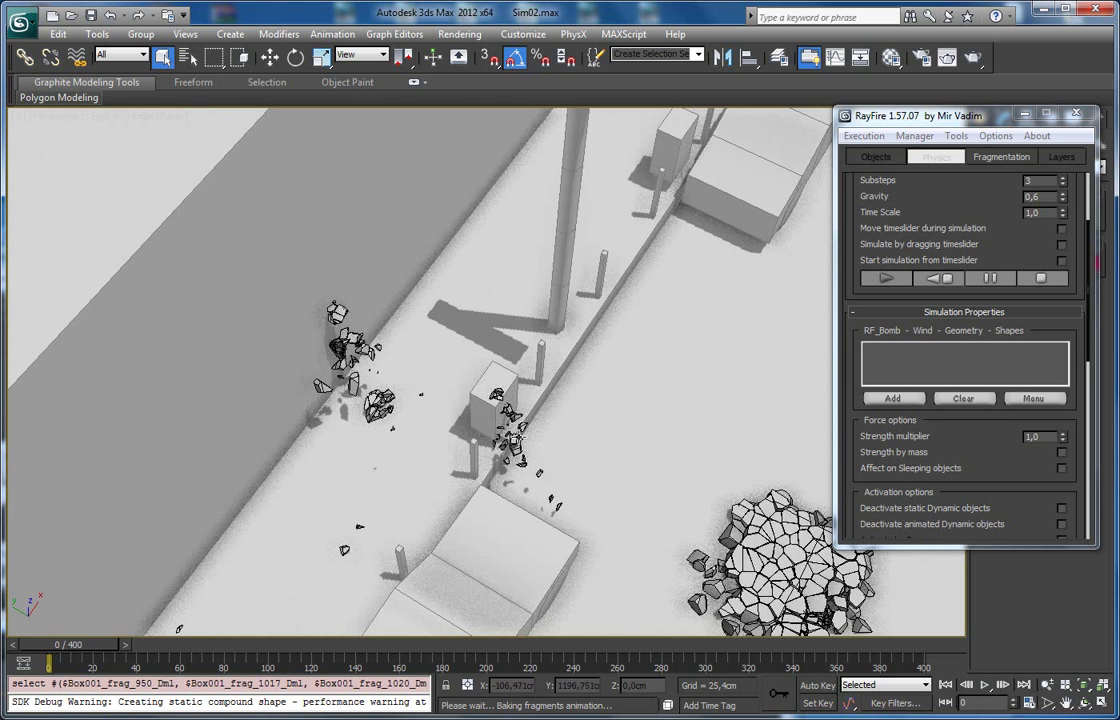
Window-select the small broken pieces around the utility box and toss them out onto the road beyond the curb
middle_drag(518, 437, 520, 333)
scroll(520, 333, up, 3)
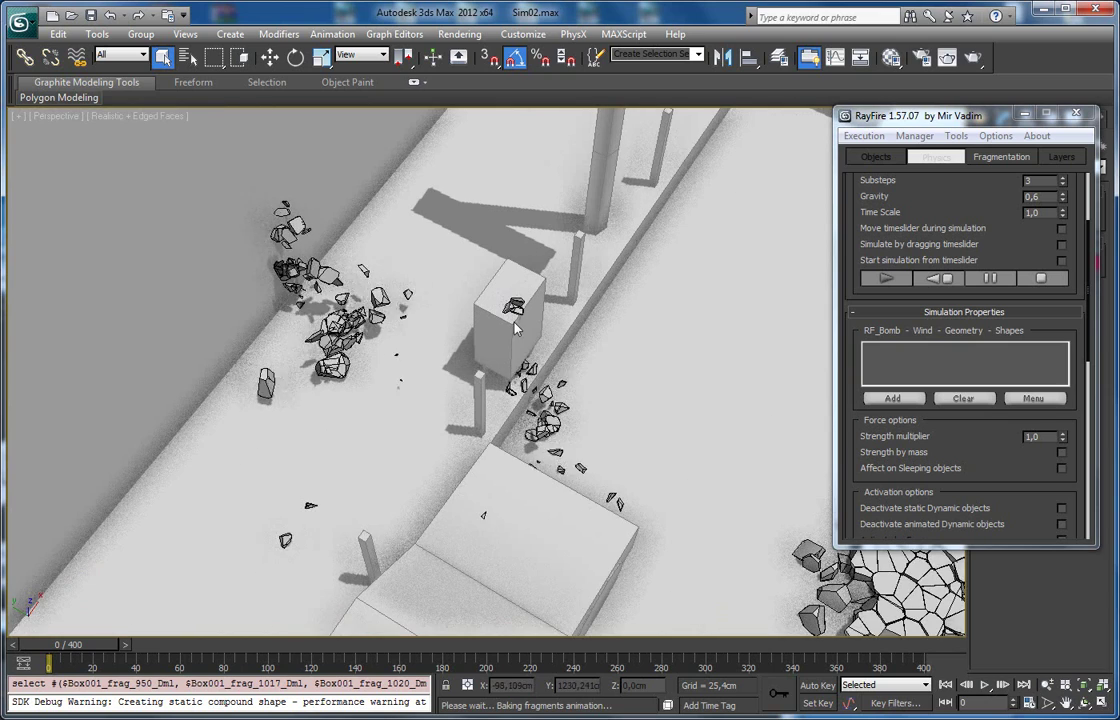
scroll(521, 264, up, 4)
middle_drag(614, 352, 521, 328)
drag(550, 258, 388, 458)
middle_drag(600, 304, 457, 443)
drag(560, 250, 626, 220)
alt+middle_drag(627, 221, 581, 337)
scroll(452, 302, down, 3)
middle_drag(592, 450, 585, 285)
scroll(587, 285, down, 2)
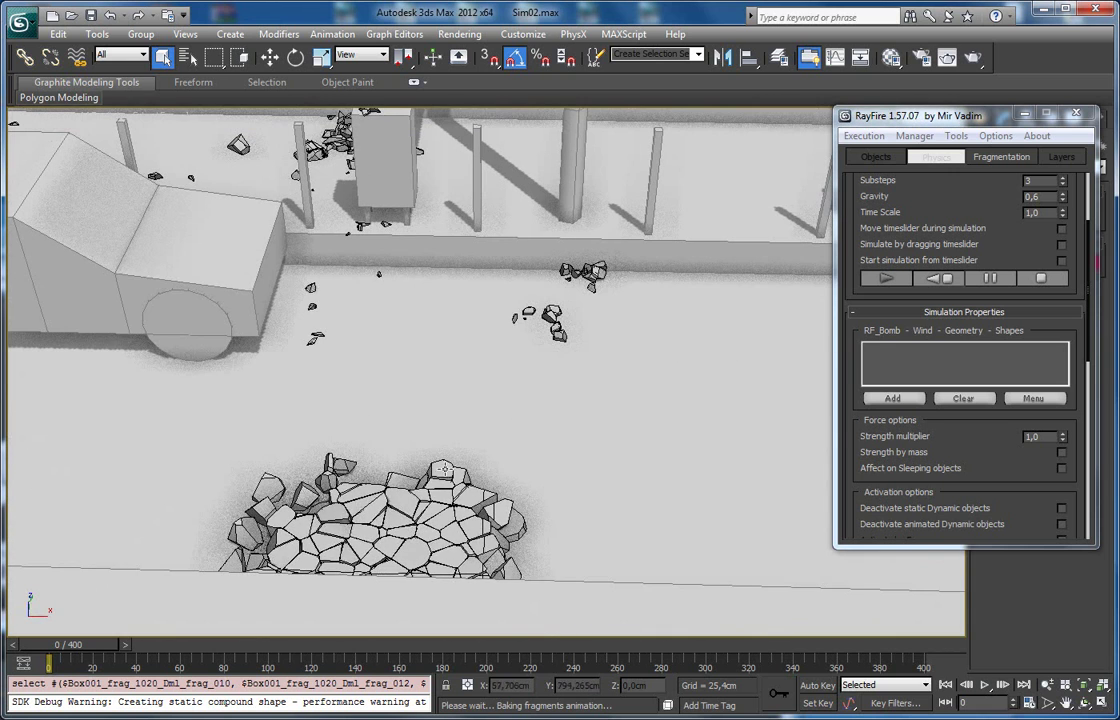
Pick one fragment from the slab's edge and hurl it over the sidewalk at the wall behind the utility box
middle_drag(512, 305, 517, 405)
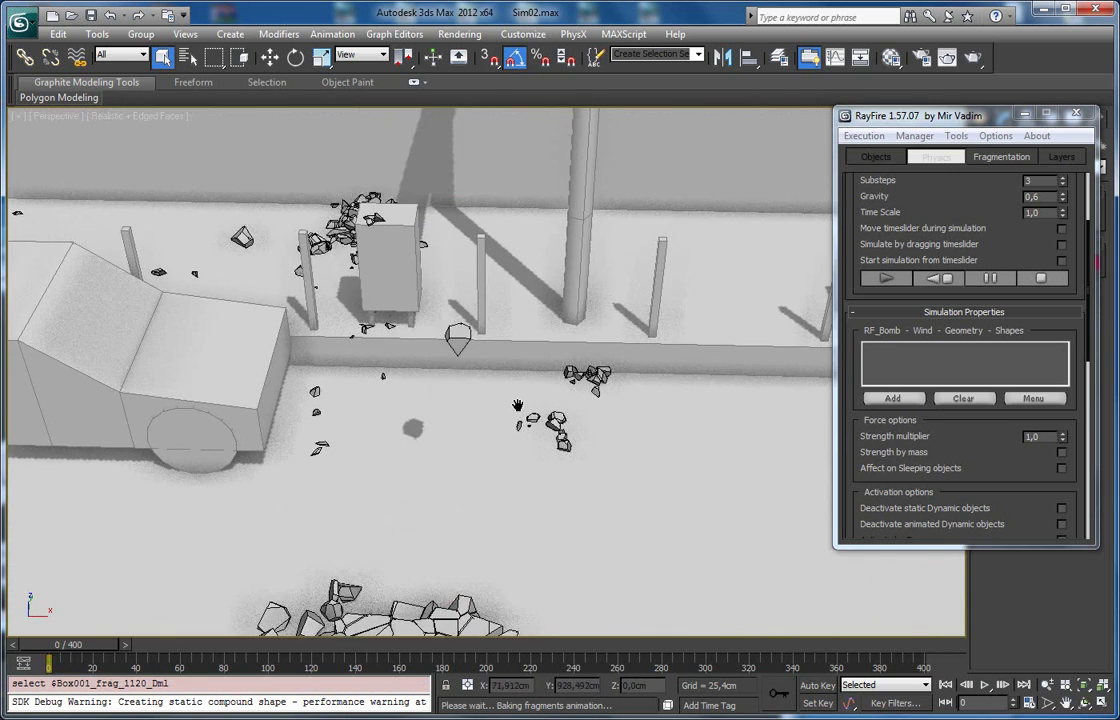
middle_drag(513, 360, 507, 531)
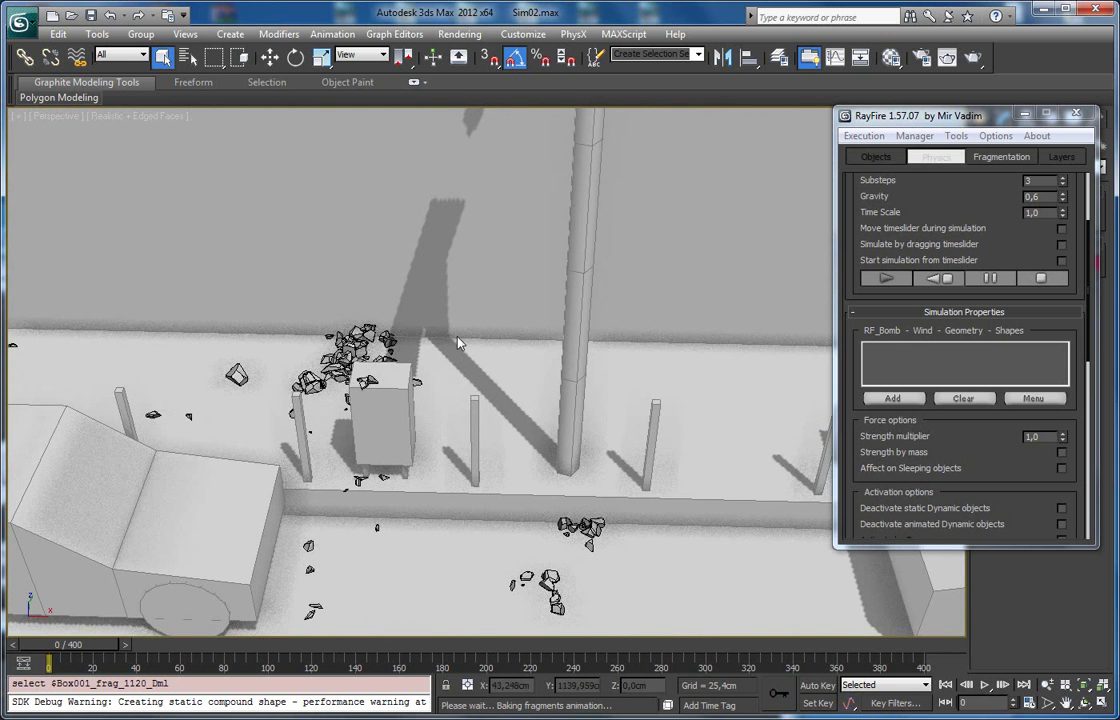
middle_drag(460, 343, 613, 385)
middle_drag(547, 480, 467, 307)
middle_drag(540, 443, 377, 389)
scroll(585, 452, up, 2)
Lift a single fragment high above the road and drop it onto the pavement near the curb
alt+middle_drag(625, 460, 587, 238)
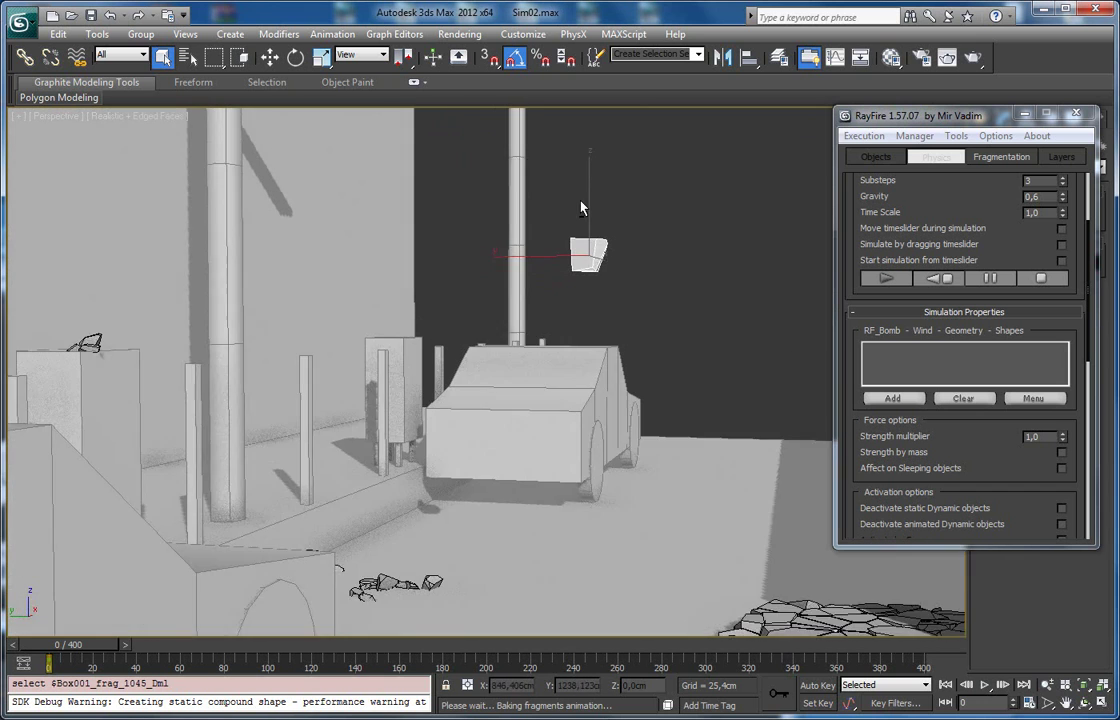
middle_drag(580, 297, 574, 246)
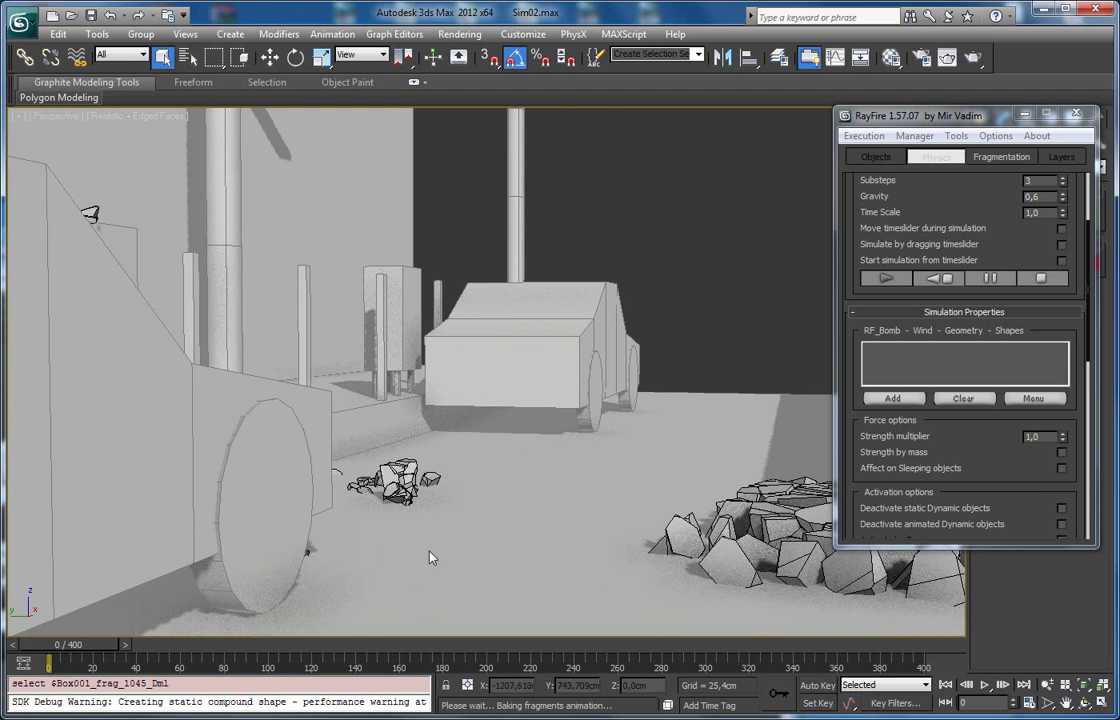
alt+middle_drag(465, 526, 487, 535)
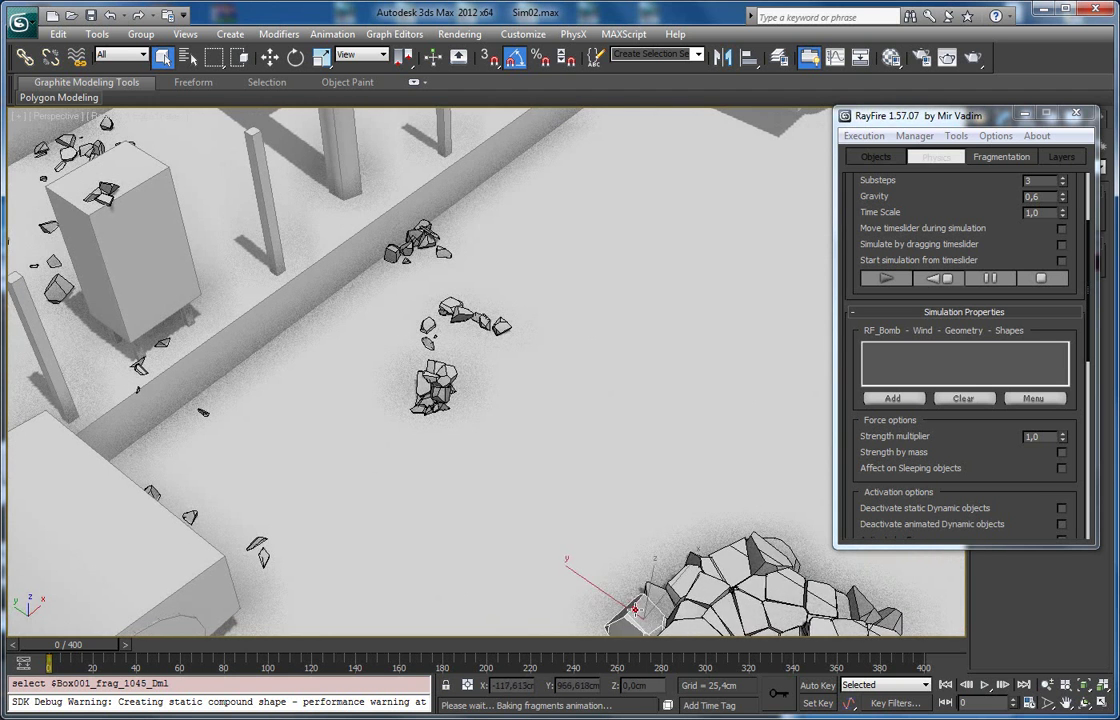
Throw another single fragment from the slab against the wall beside the lamp post
middle_drag(374, 366, 499, 554)
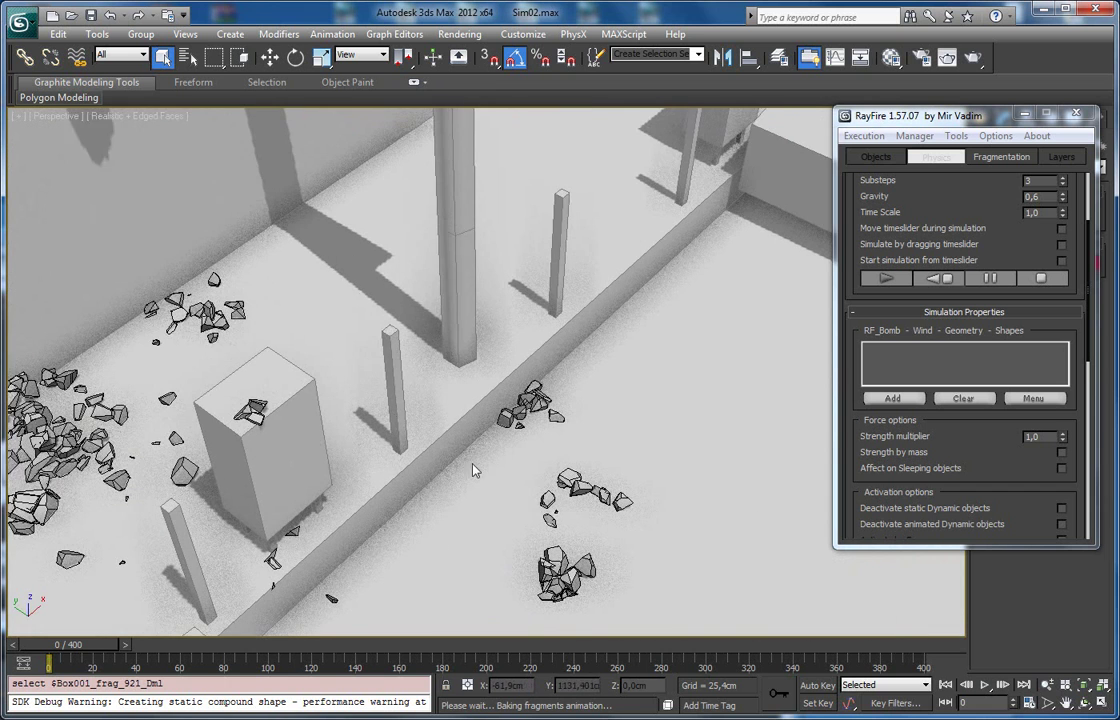
middle_drag(429, 411, 401, 397)
scroll(401, 397, down, 3)
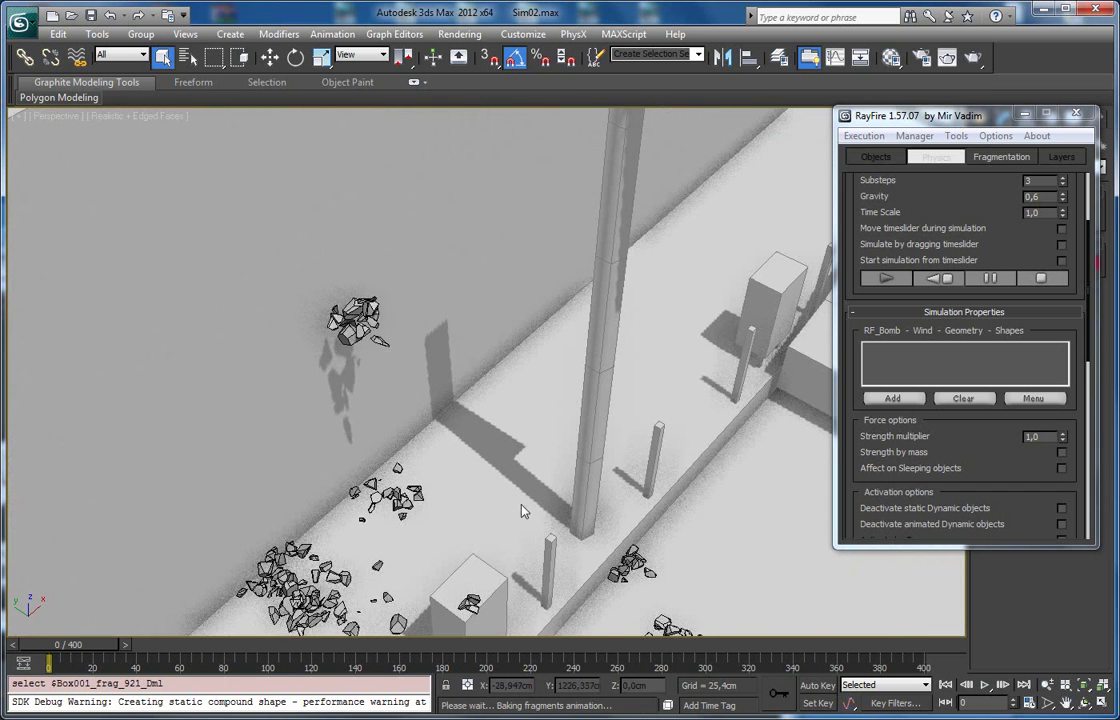
Select a large group of fragments and smash it against the wall above the rubble on the sidewalk
middle_drag(562, 520, 405, 342)
scroll(405, 342, down, 2)
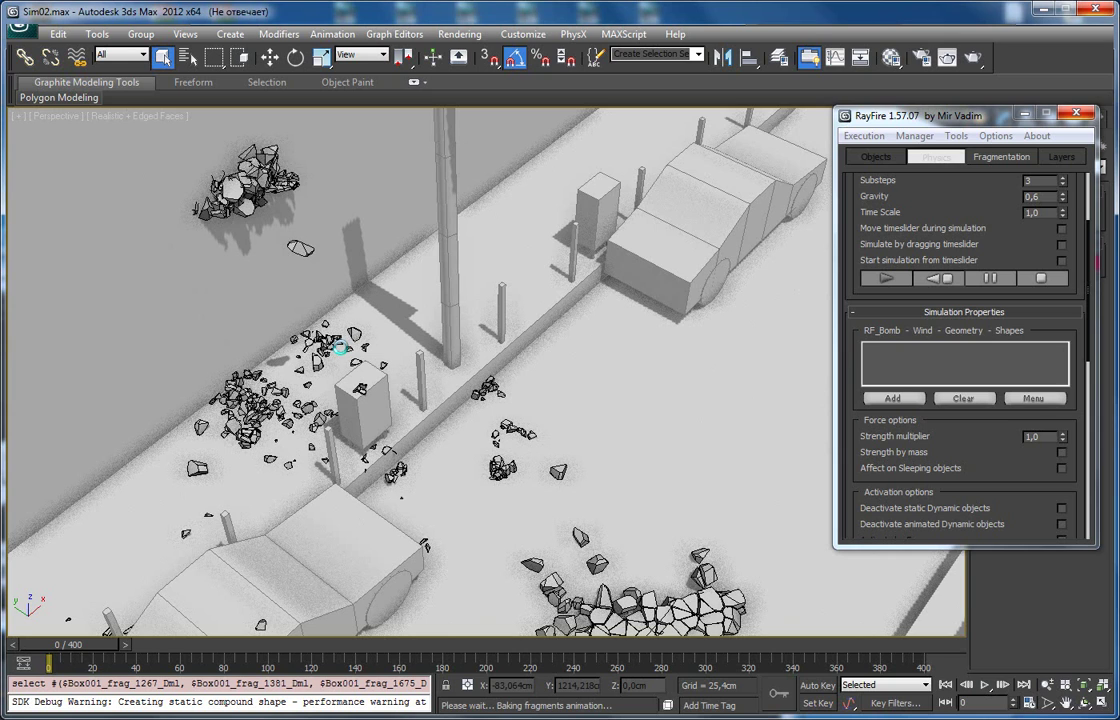
scroll(342, 354, down, 2)
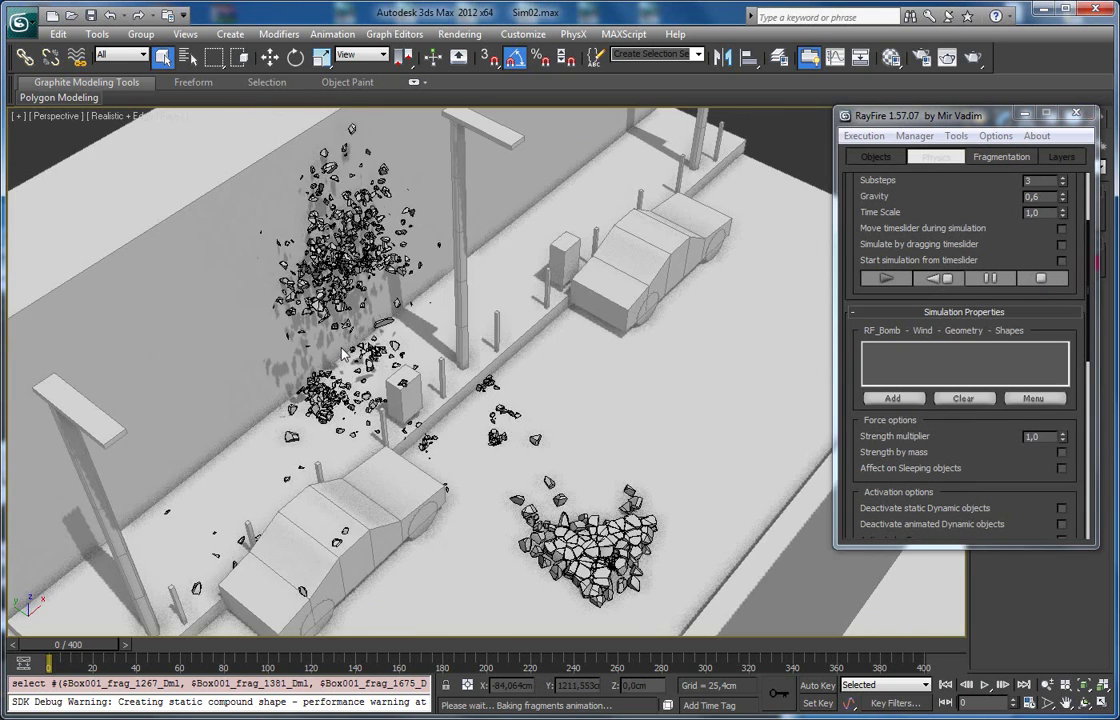
alt+middle_drag(342, 354, 317, 299)
scroll(316, 300, up, 2)
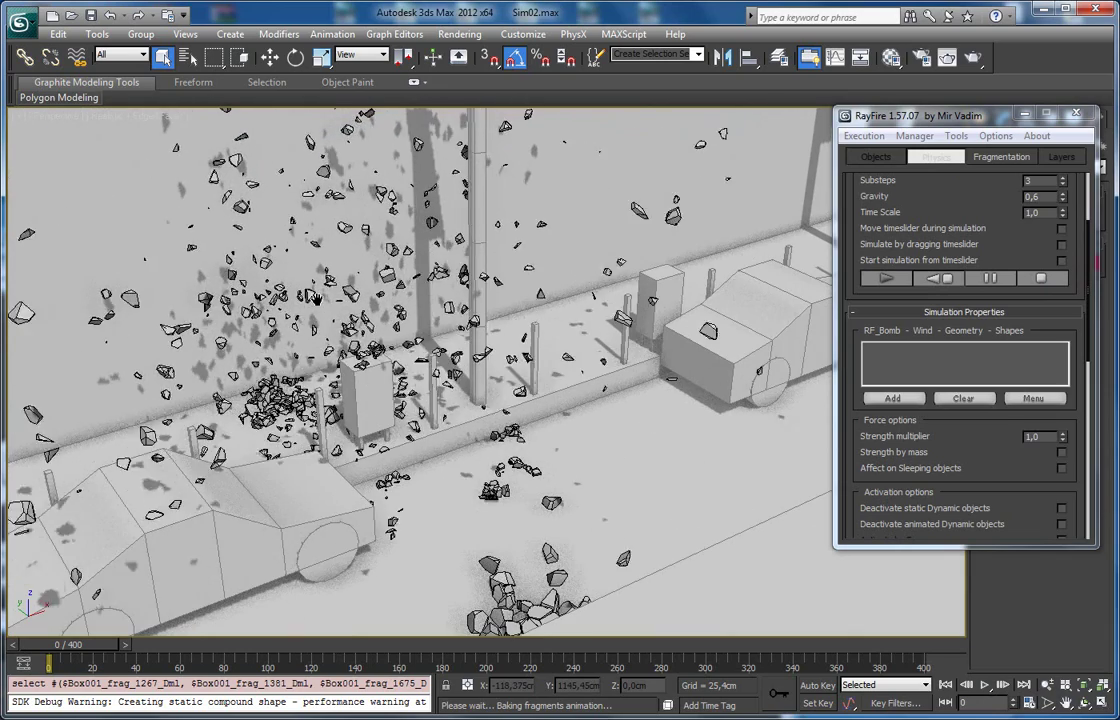
alt+middle_drag(314, 298, 397, 343)
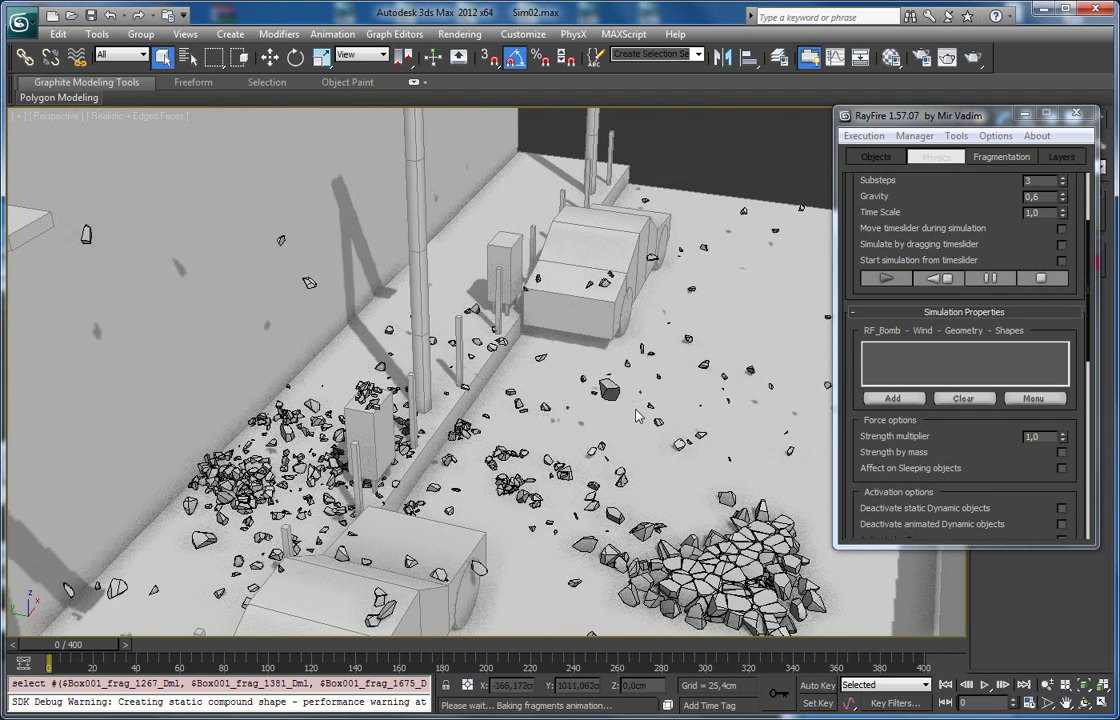
Window-select clusters of fragments from the slab on the road and fling them at the wall behind the lamp post
middle_drag(636, 415, 585, 318)
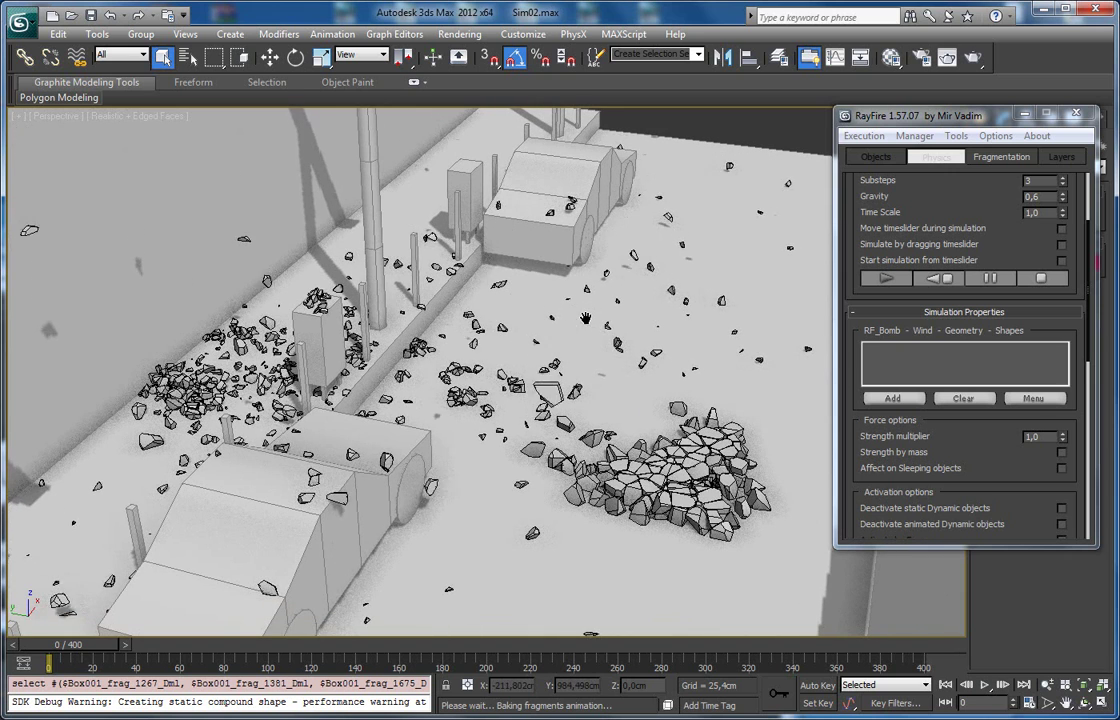
drag(752, 423, 715, 459)
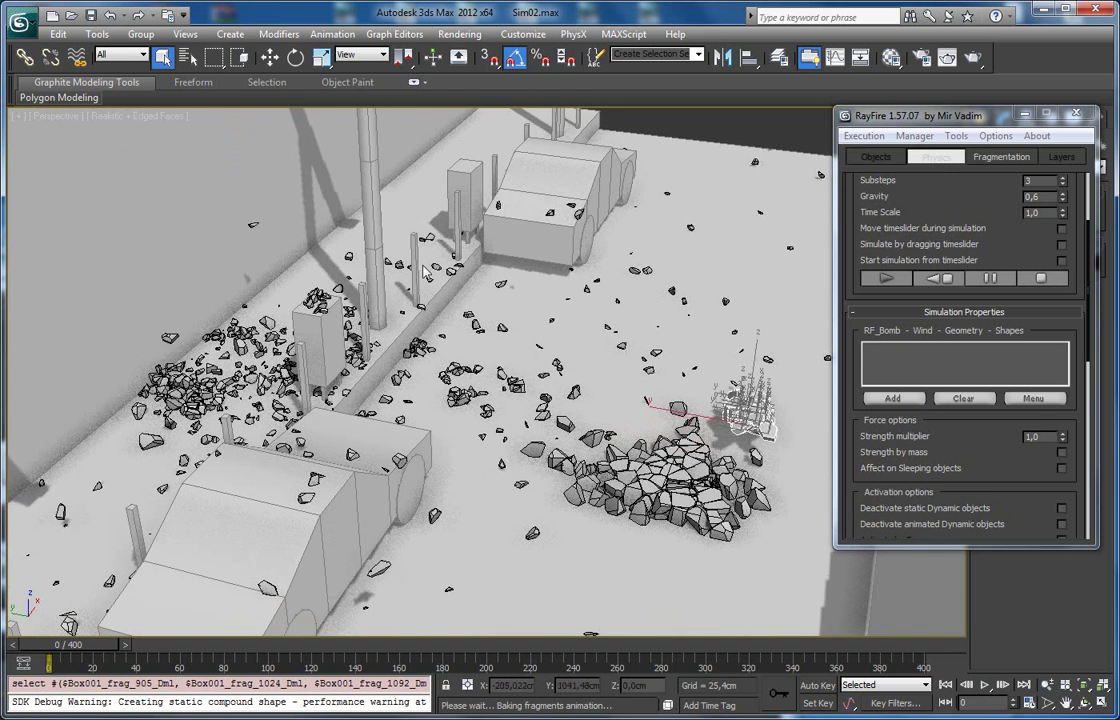
drag(625, 315, 700, 318)
drag(718, 276, 778, 330)
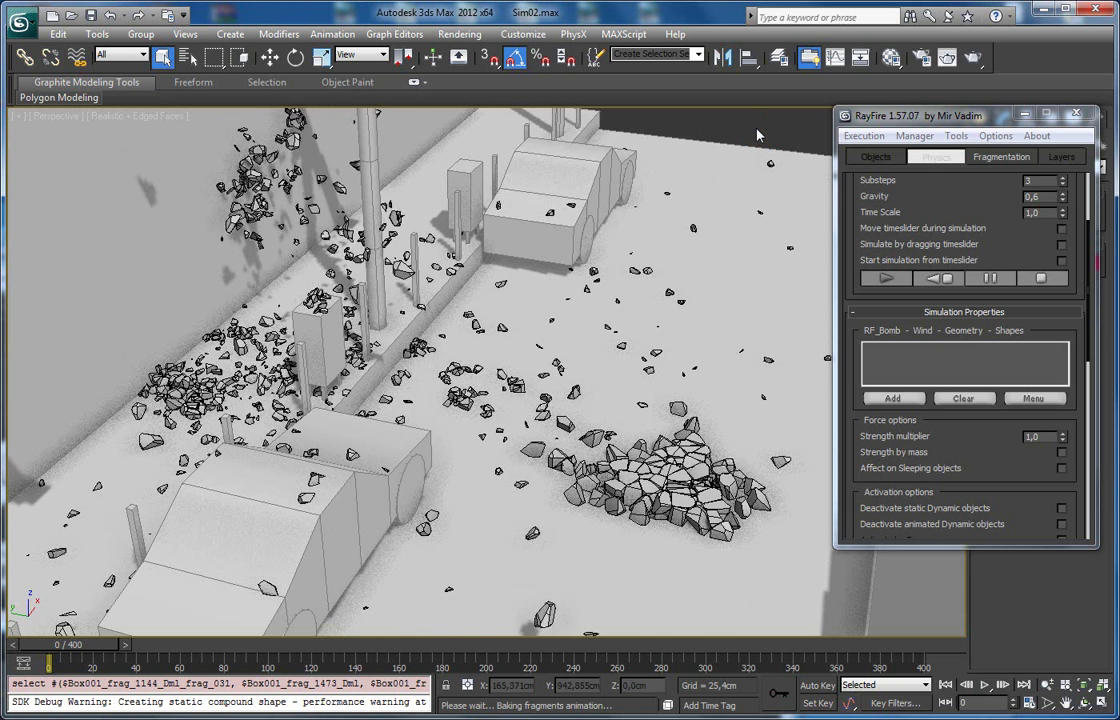
Turn off the edged faces display to inspect the shaded rubble, and turn it back on
key(F4)
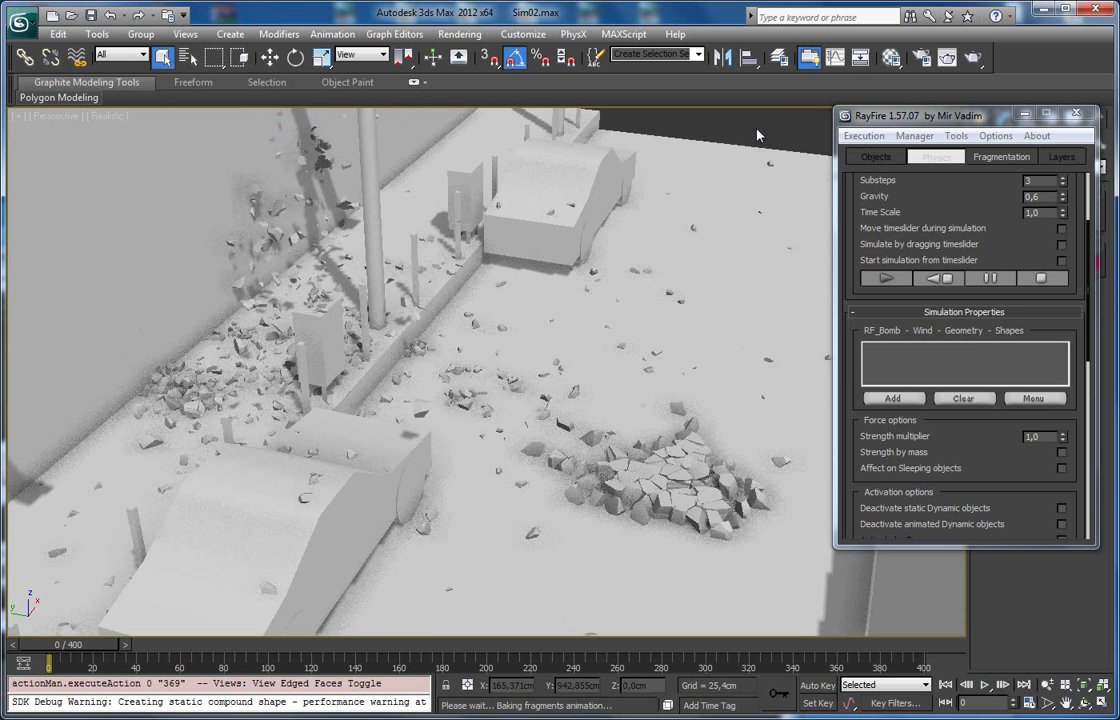
key(F4)
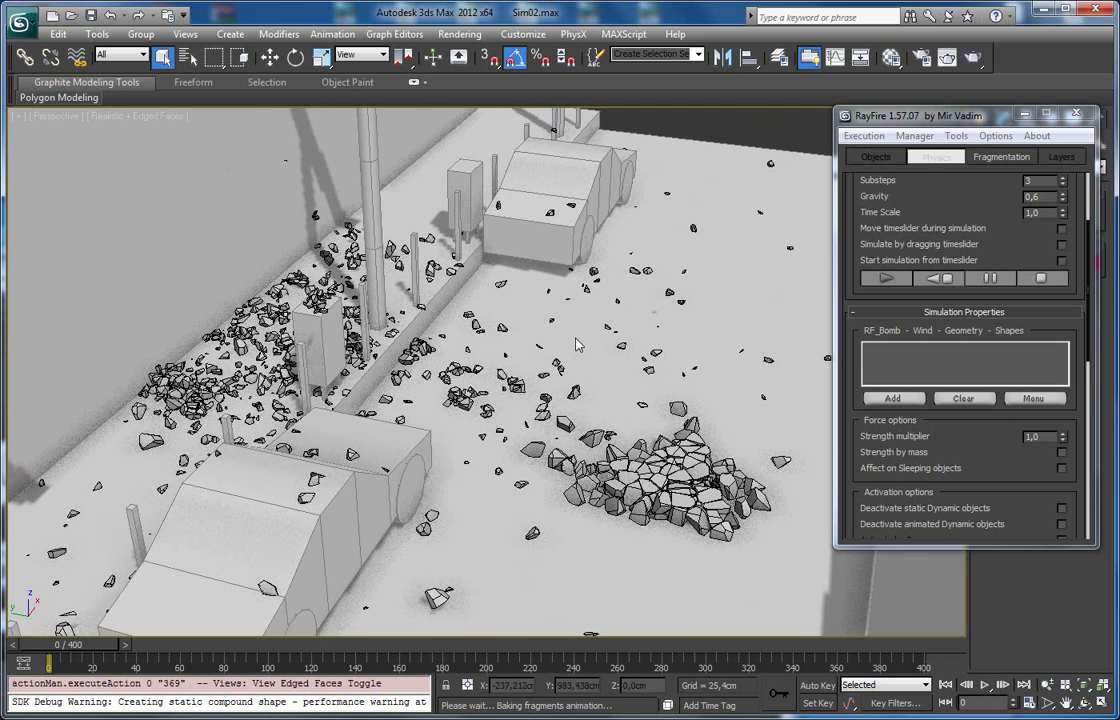
Window-select part of the rubble pile on the road and throw it against the wall on the opposite side of the street
middle_drag(580, 415, 502, 397)
alt+middle_drag(427, 372, 297, 312)
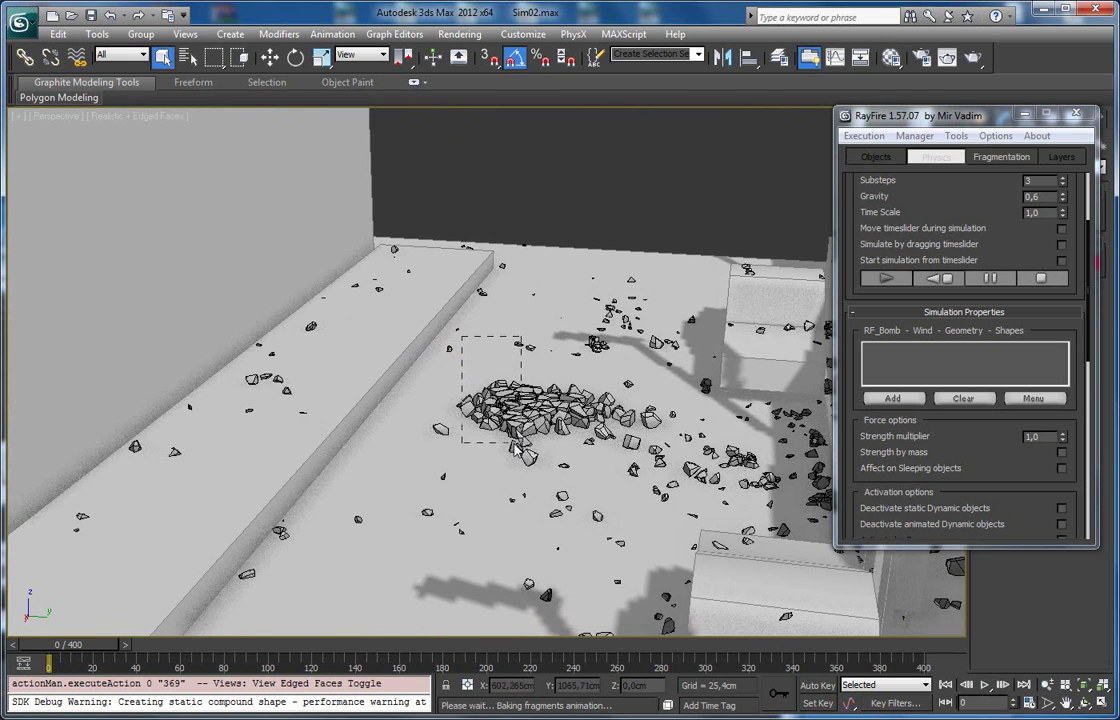
drag(515, 445, 515, 443)
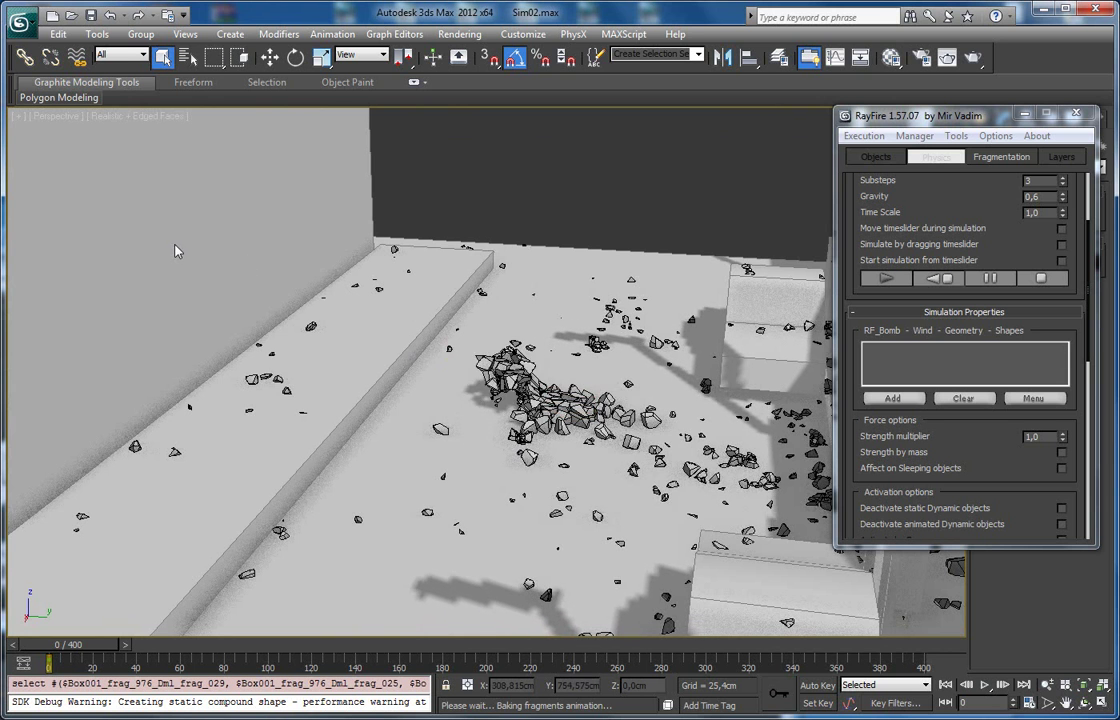
drag(476, 318, 346, 258)
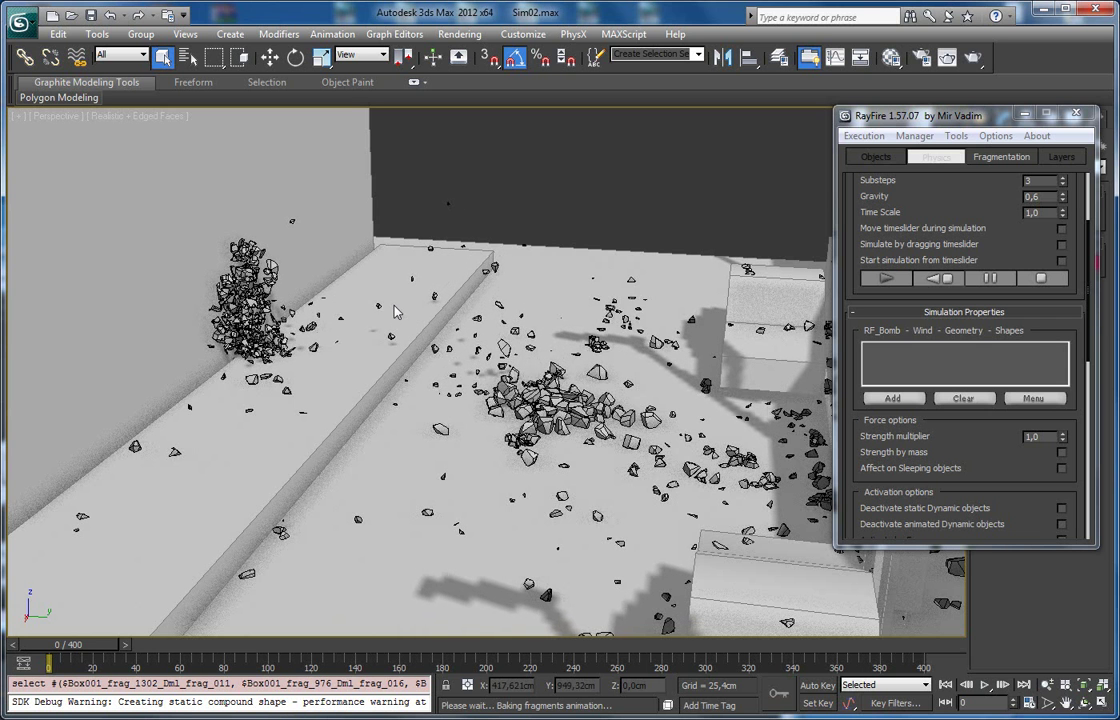
Toss further fragment groups from the road pile onto the opposite sidewalk and view the scattered rubble from above
scroll(380, 330, up, 2)
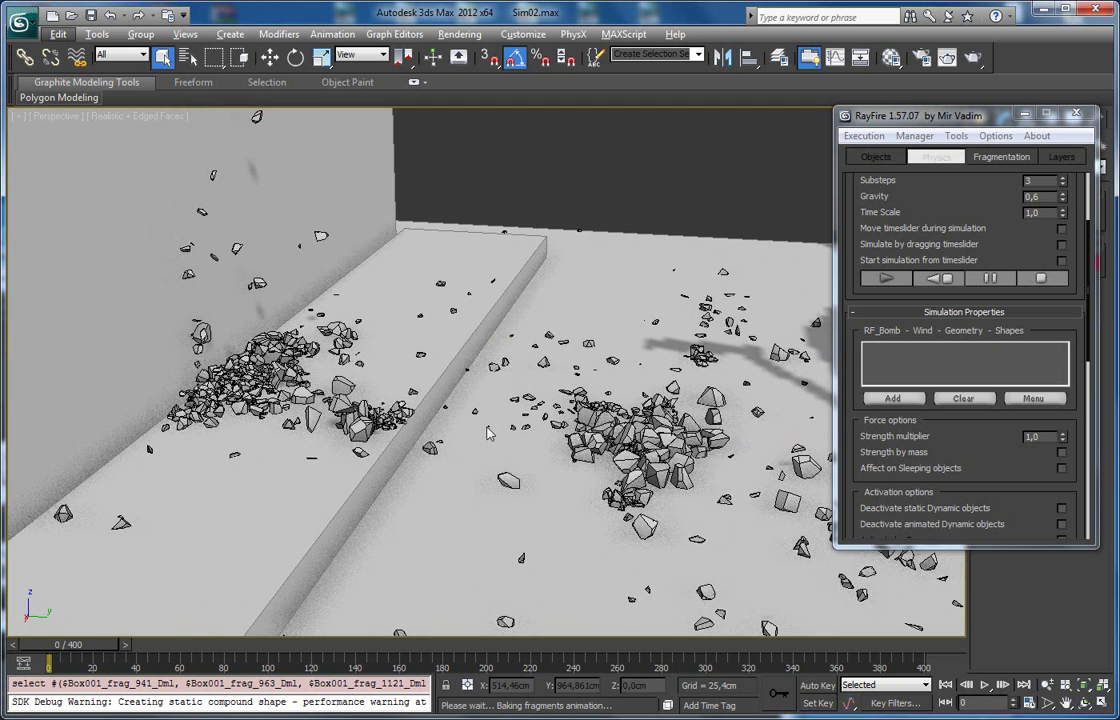
alt+middle_drag(407, 356, 322, 425)
middle_drag(433, 350, 378, 534)
alt+middle_drag(433, 362, 296, 365)
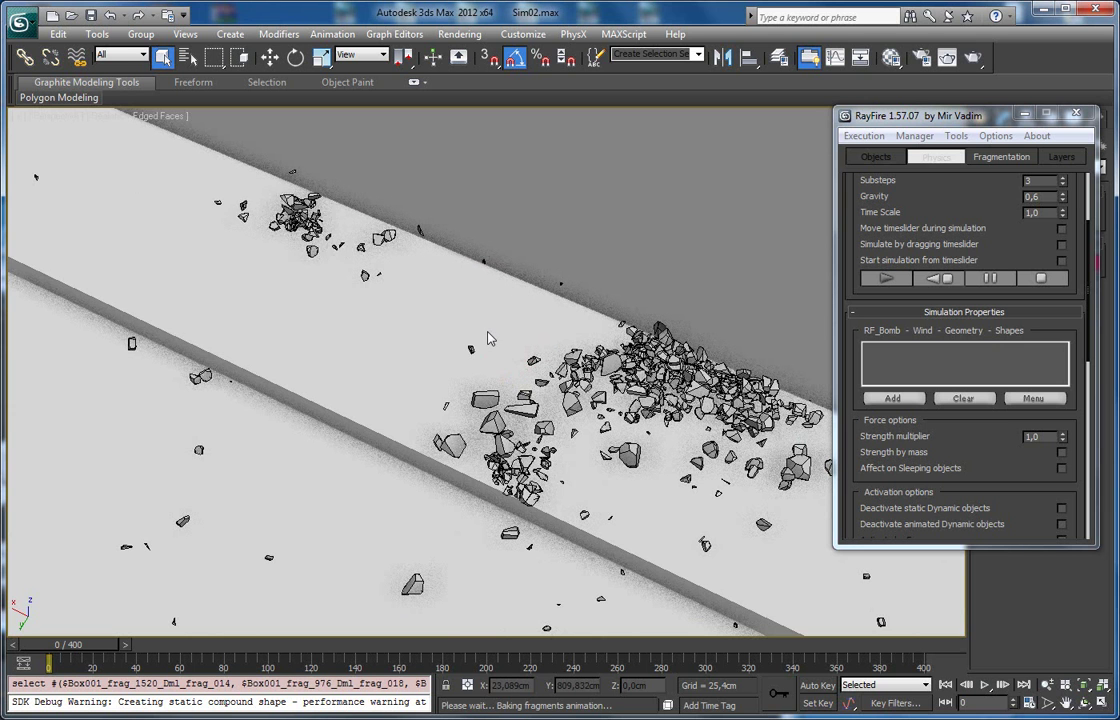
Stop the running RayFire simulation after viewing the rubble across the street and both sidewalks
middle_drag(311, 273, 430, 391)
scroll(430, 392, down, 1)
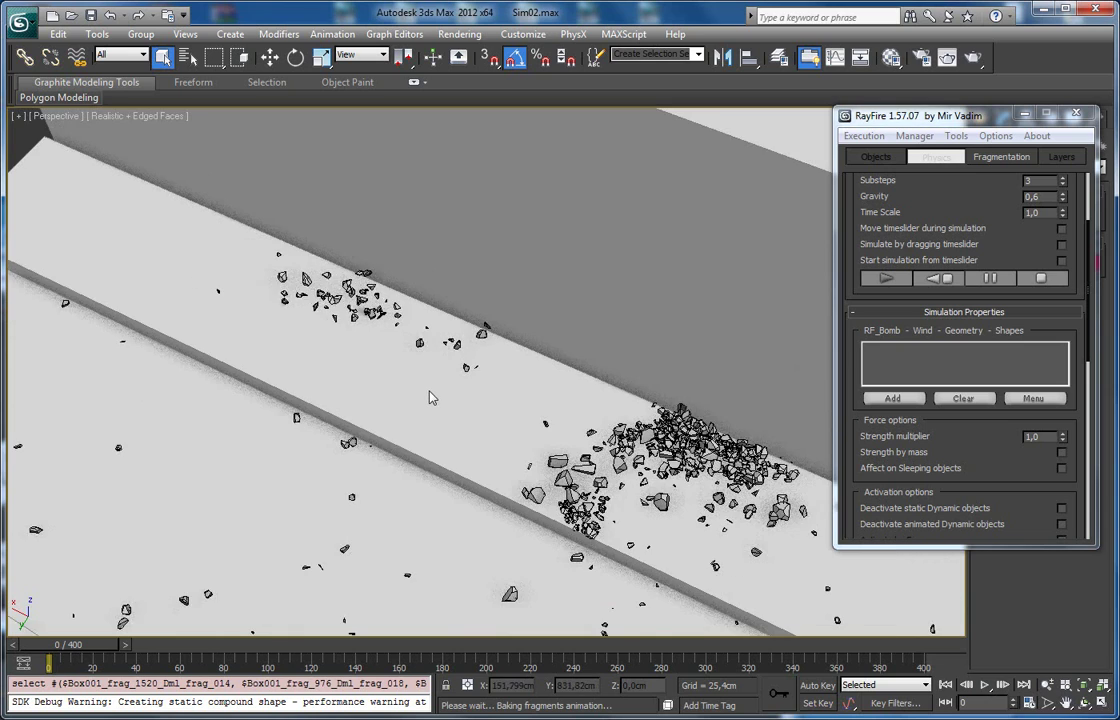
alt+middle_drag(437, 392, 632, 374)
scroll(528, 308, down, 3)
middle_drag(590, 410, 507, 270)
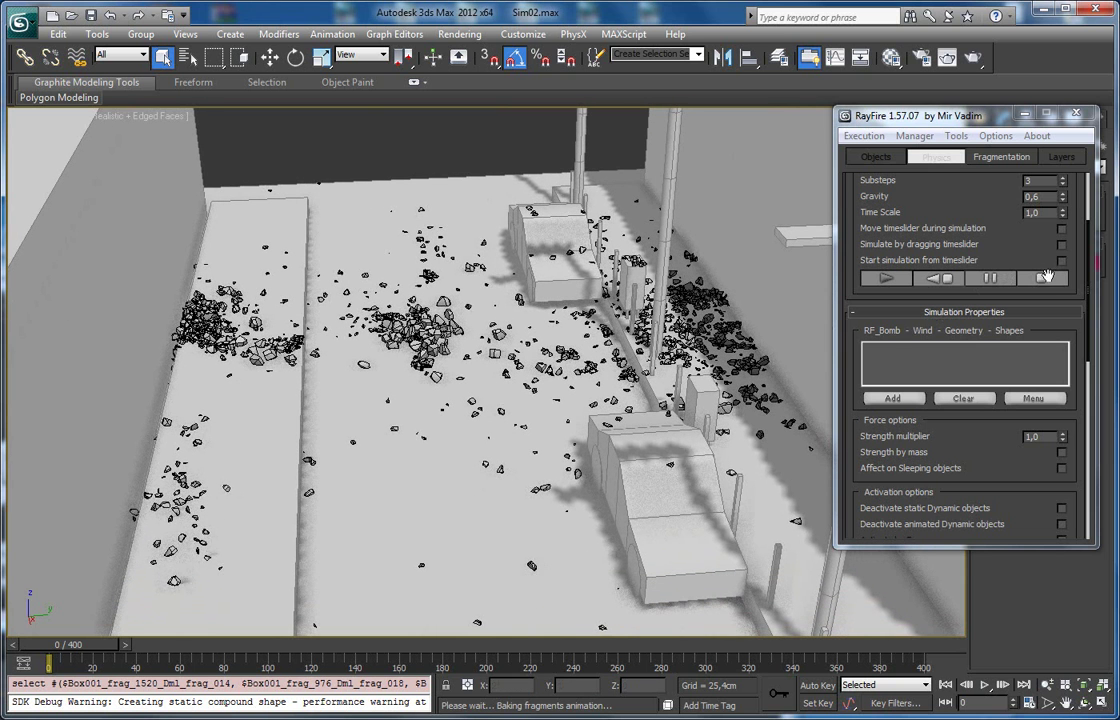
click(1045, 282)
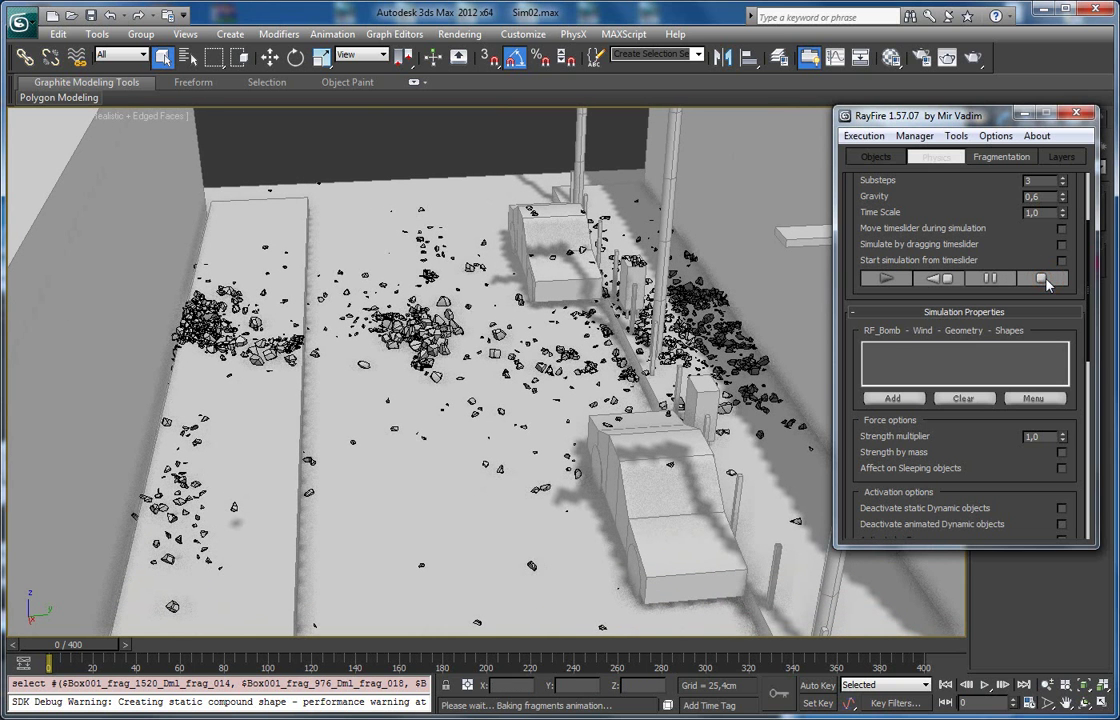
Examine the scattered rubble on the road, around the cars and on both sidewalks from several angles and distances
key(z)
alt+middle_drag(367, 370, 470, 430)
scroll(545, 347, down, 10)
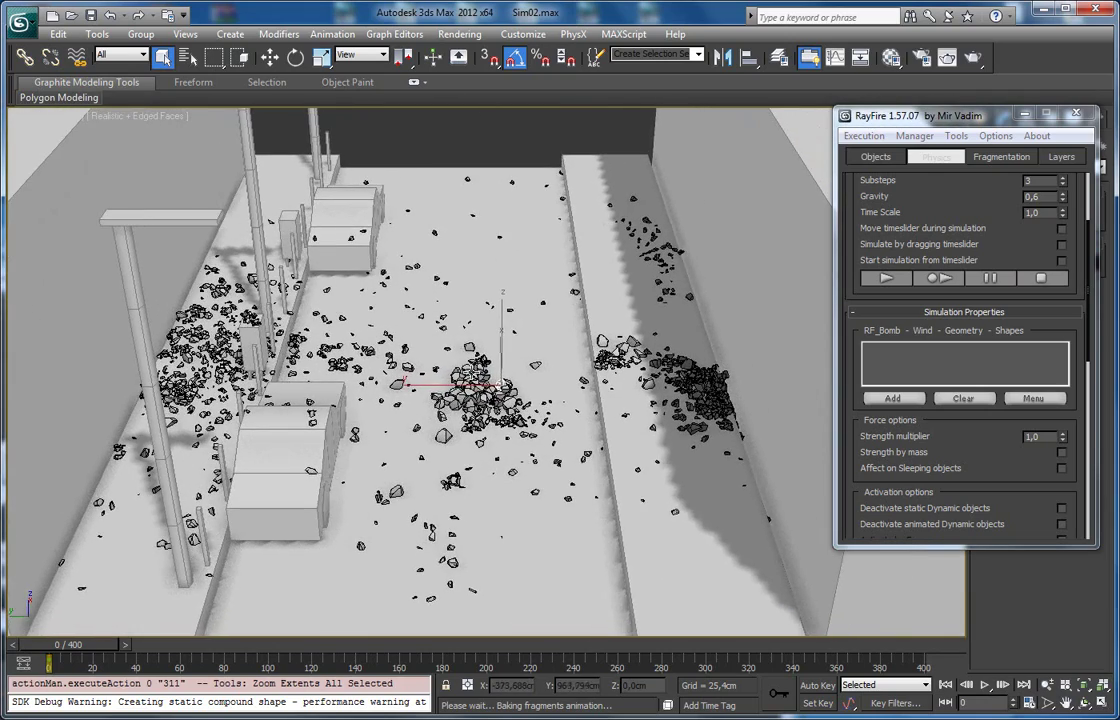
alt+middle_drag(474, 376, 462, 271)
scroll(460, 410, up, 3)
scroll(452, 329, down, 3)
scroll(470, 347, up, 6)
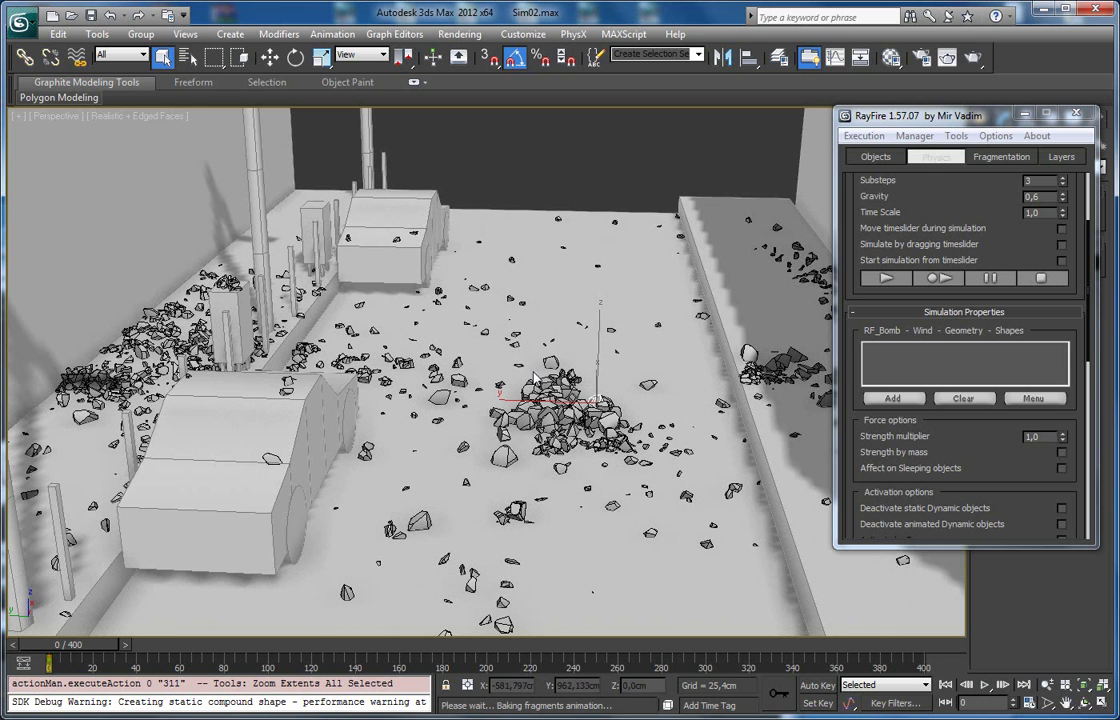
Select all Dynamic / Impact Objects in the scene and move the RayFire window aside to uncover the selection's object count
click(876, 157)
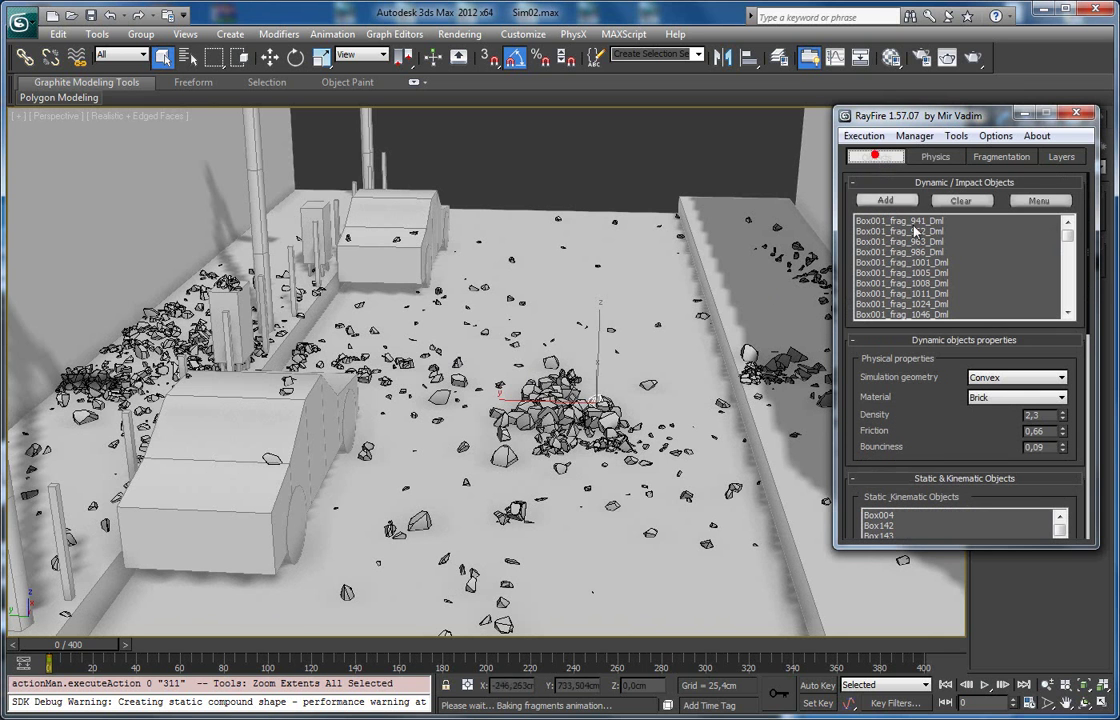
click(1024, 208)
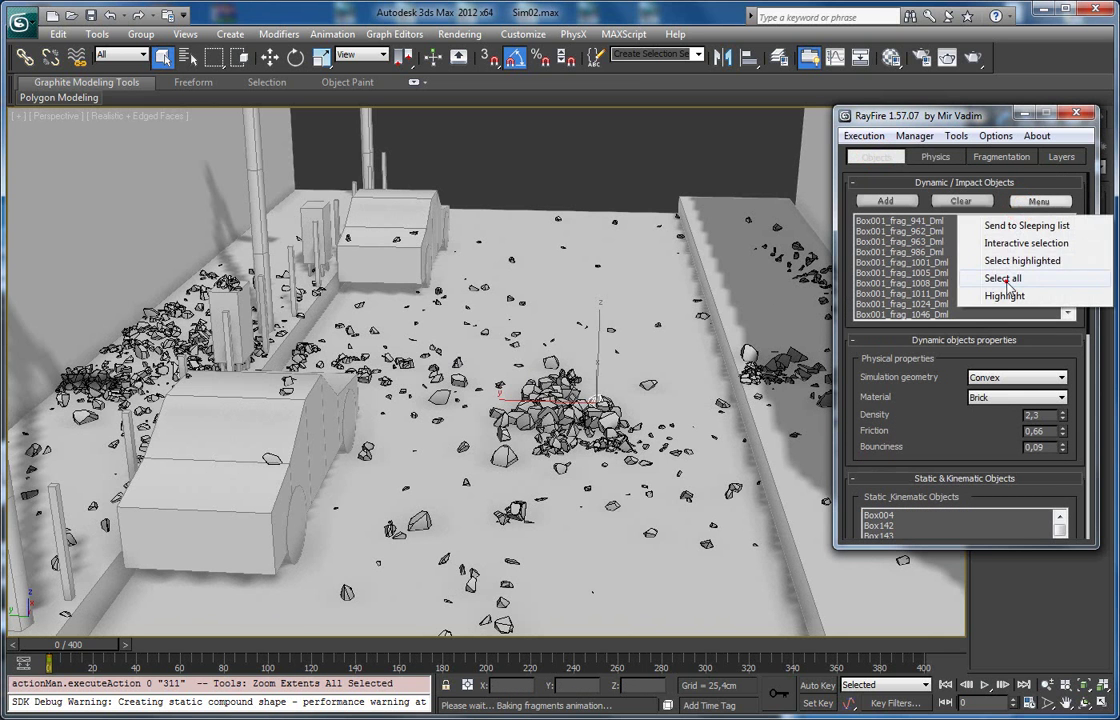
click(955, 277)
drag(929, 122, 740, 120)
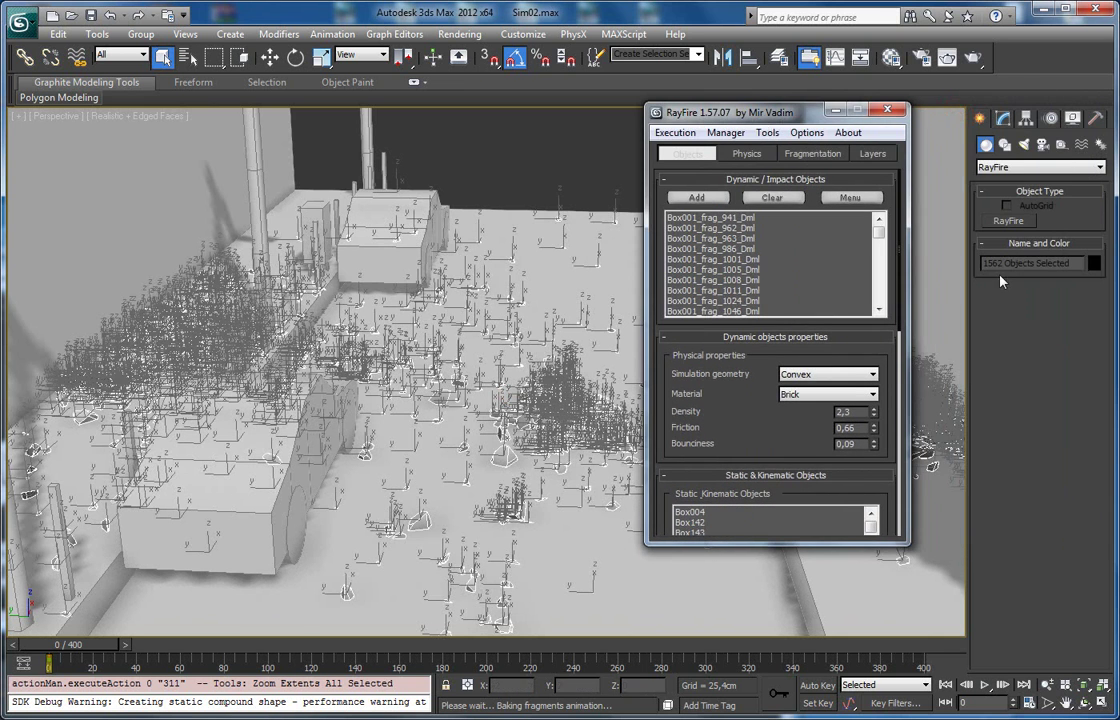